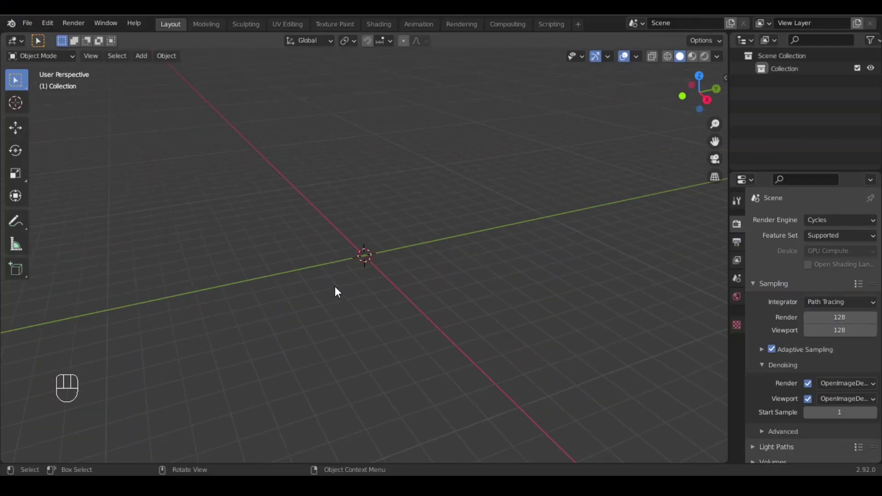
# Add a plane at the world origin and scale it up into a large ground surface.
pyautogui.hotkey('shift', 'a')
pyautogui.moveTo(354, 177)
pyautogui.click(387, 173)
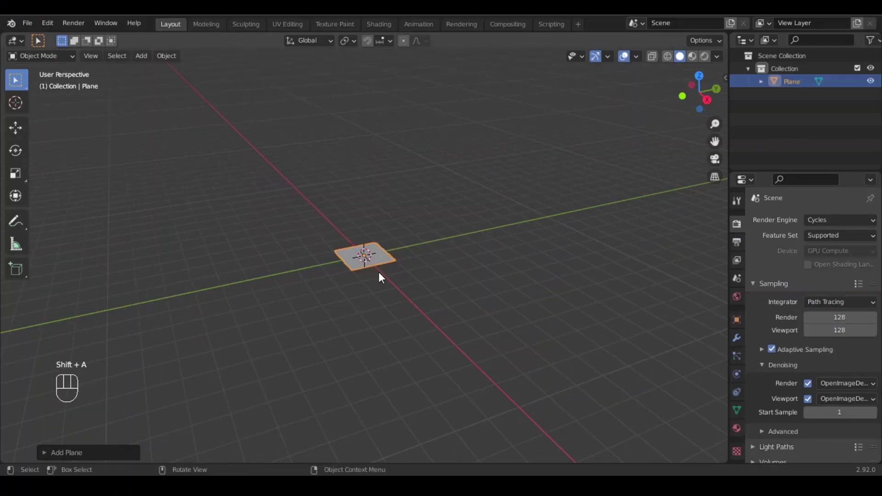
pyautogui.press('s')
pyautogui.click(119, 356)
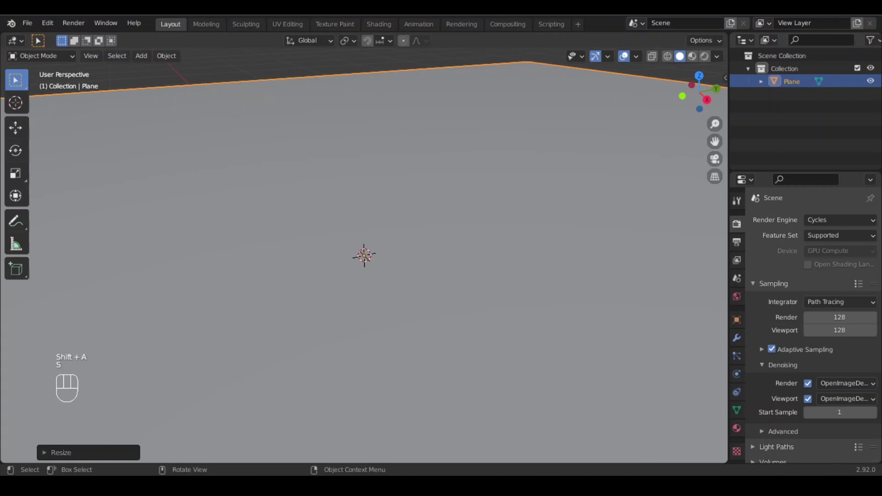
# Append the Man object from the standing figure's blend file.
pyautogui.click(29, 23)
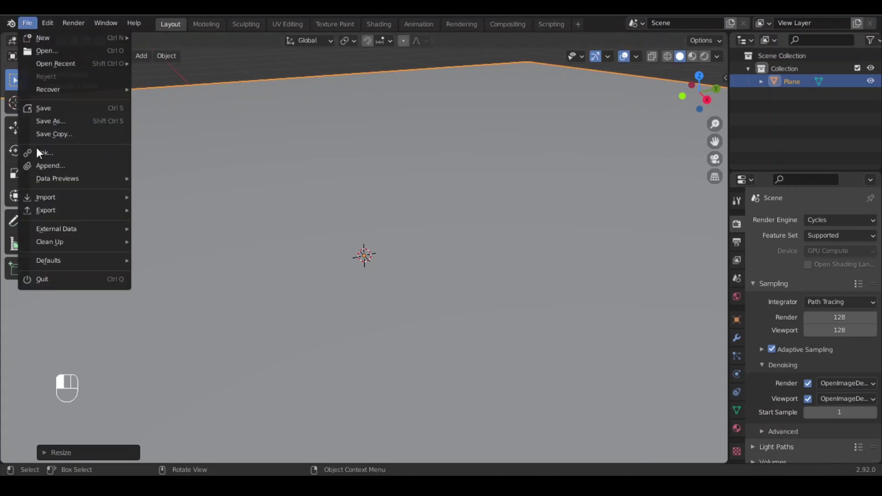
pyautogui.click(48, 166)
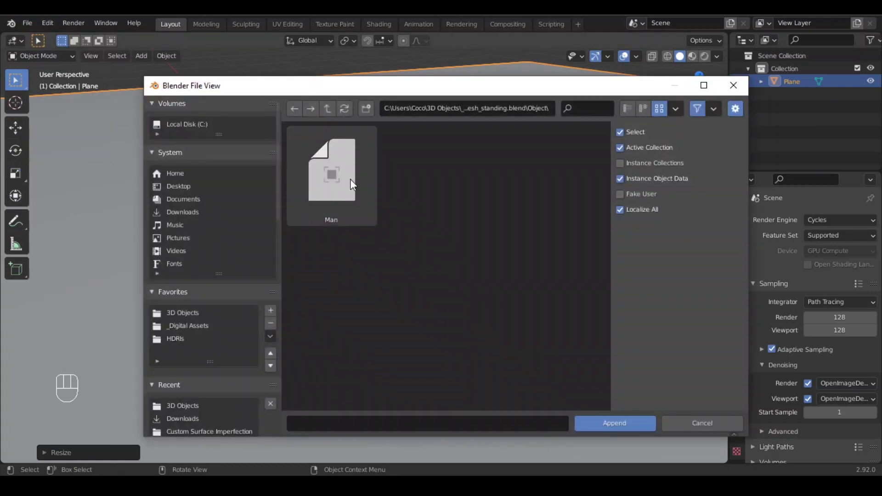
pyautogui.click(345, 168)
pyautogui.click(604, 419)
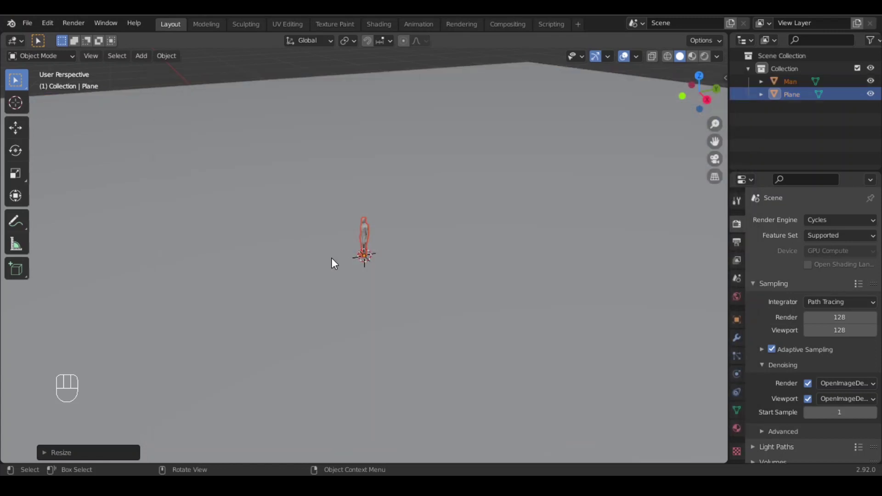
# Rotate the man figure 180 degrees about the Z axis.
pyautogui.scroll(5, 368, 255)
pyautogui.keyDown('shift'); pyautogui.moveTo(362, 273); pyautogui.dragTo(389, 327, button='middle'); pyautogui.keyUp('shift')
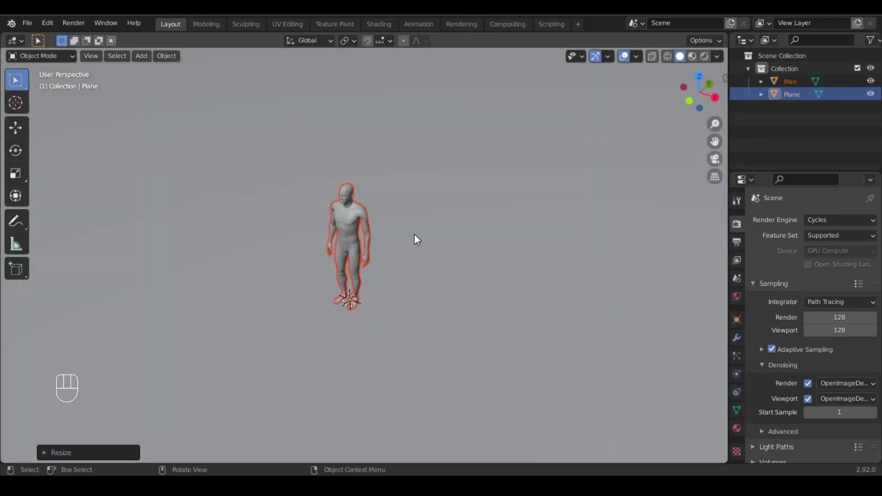
pyautogui.press('r')
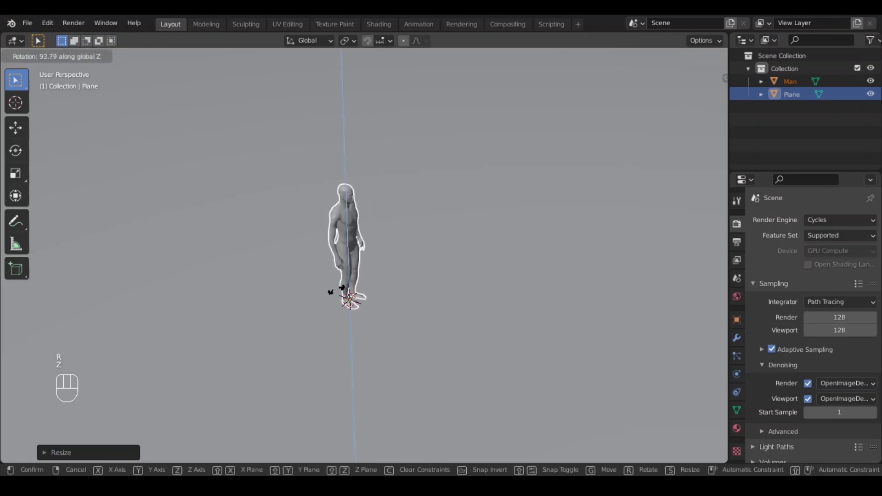
pyautogui.press('z')
pyautogui.press('KP_1')
pyautogui.press('KP_8')
pyautogui.press('KP_0')
pyautogui.press('Return')
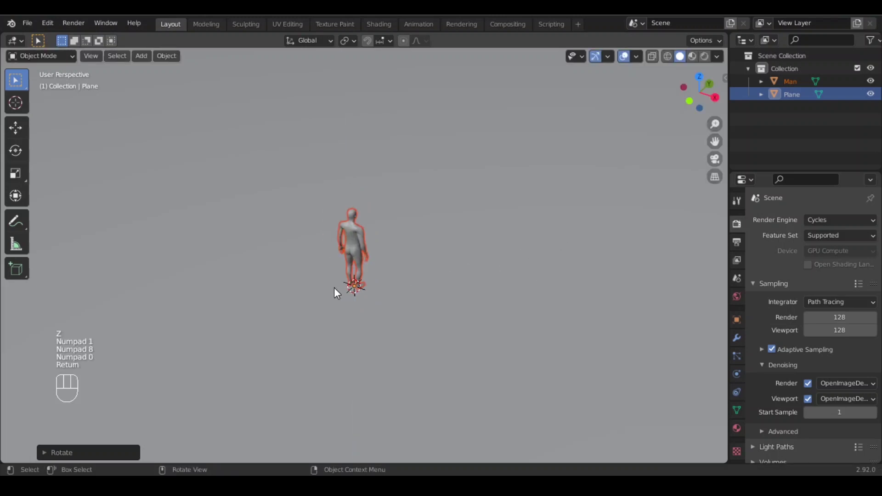
# Add a cube at the world origin and scale it up uniformly until it towers over the man.
pyautogui.hotkey('shift', 'a')
pyautogui.moveTo(368, 215)
pyautogui.click(450, 225)
pyautogui.keyDown('shift'); pyautogui.moveTo(399, 215); pyautogui.dragTo(379, 245, button='middle'); pyautogui.keyUp('shift')
pyautogui.scroll(-5, 375, 263)
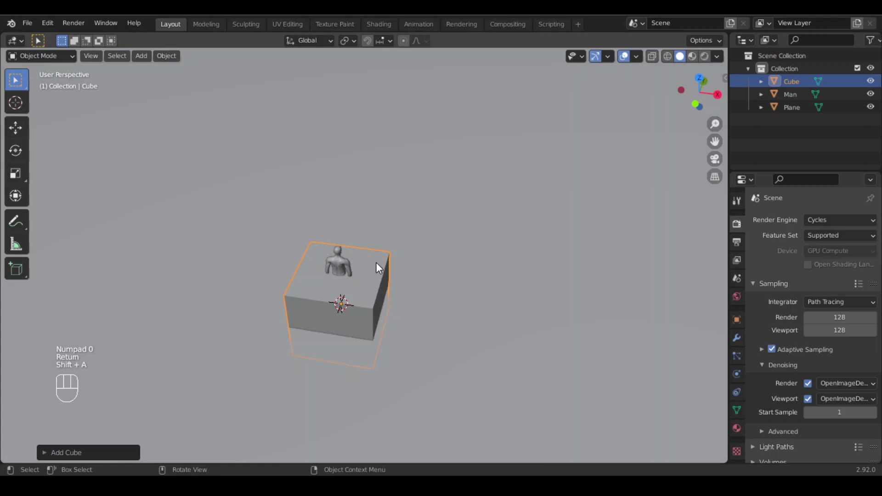
pyautogui.moveTo(251, 283); pyautogui.dragTo(347, 246, button='middle')
pyautogui.press('s')
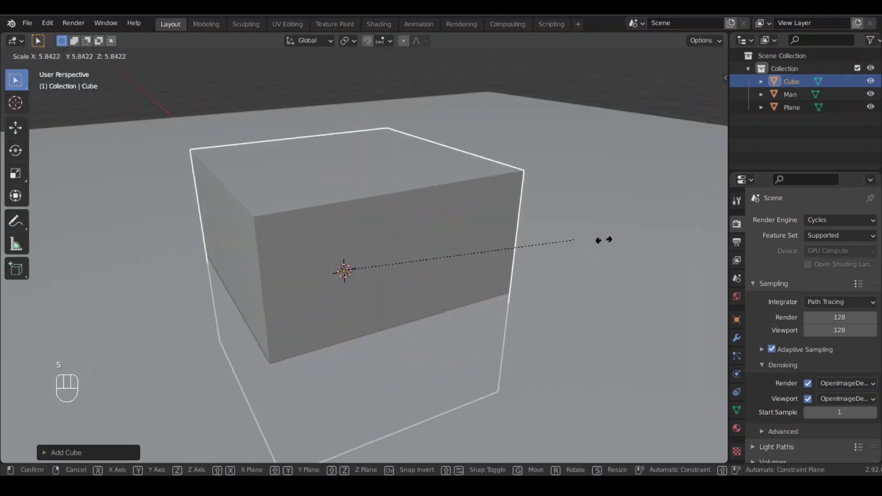
pyautogui.click(492, 206)
pyautogui.scroll(-7, 368, 232)
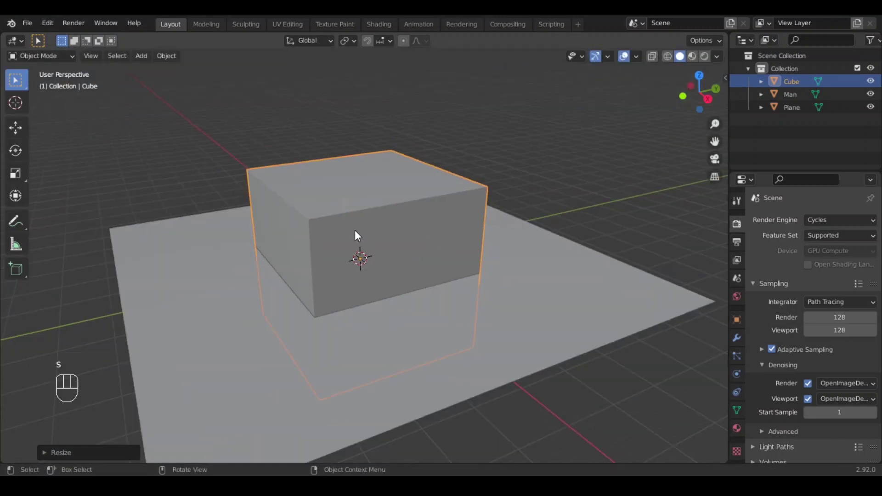
# Move the large cube about 24.4 m along negative X, off to one side of the man.
pyautogui.moveTo(327, 271); pyautogui.dragTo(373, 317, button='middle')
pyautogui.press('g')
pyautogui.press('z')
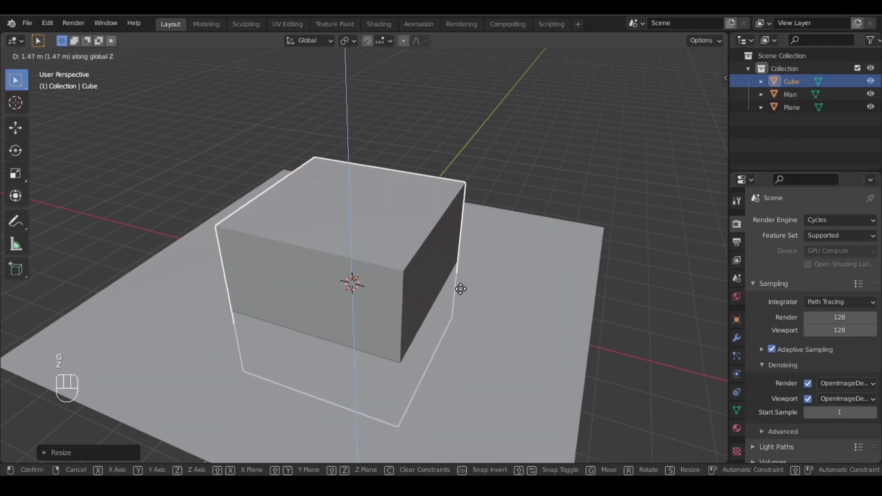
pyautogui.press('y')
pyautogui.press('x')
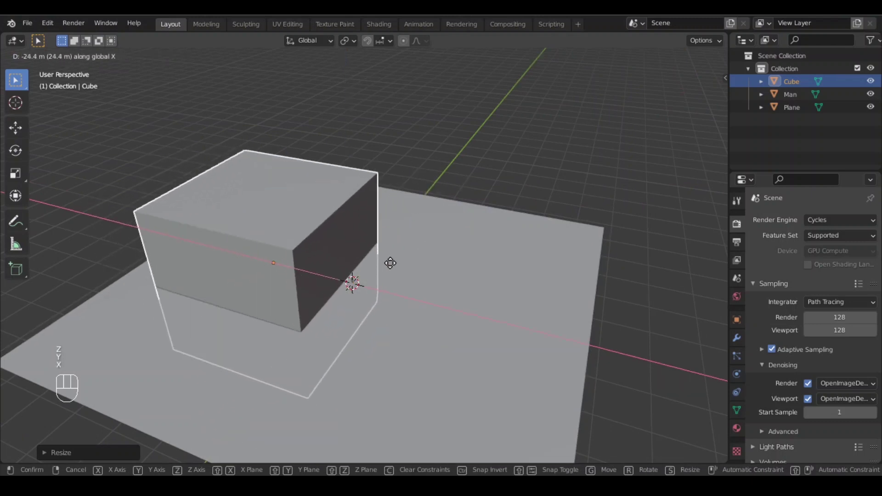
pyautogui.click(387, 263)
# Stretch the cube along Z into a very tall block.
pyautogui.press('s')
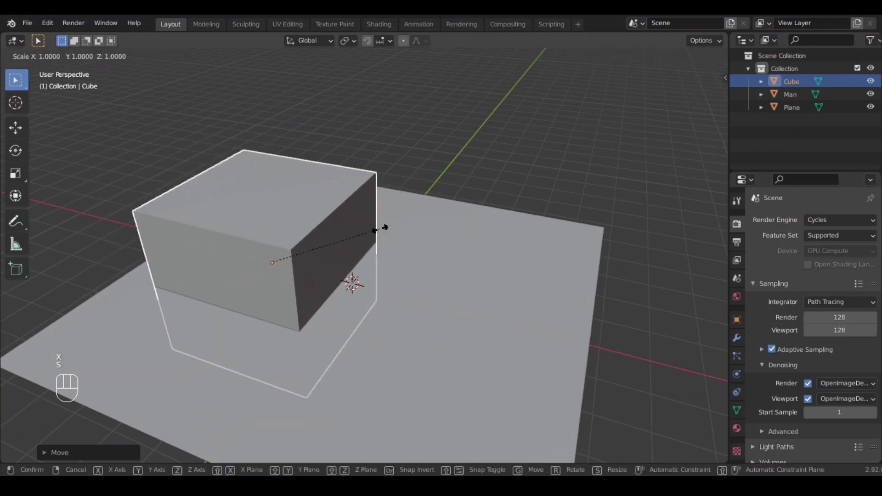
pyautogui.press('z')
pyautogui.click(610, 184)
# Move the tall block along positive Y until its front face stands beyond the man.
pyautogui.press('g')
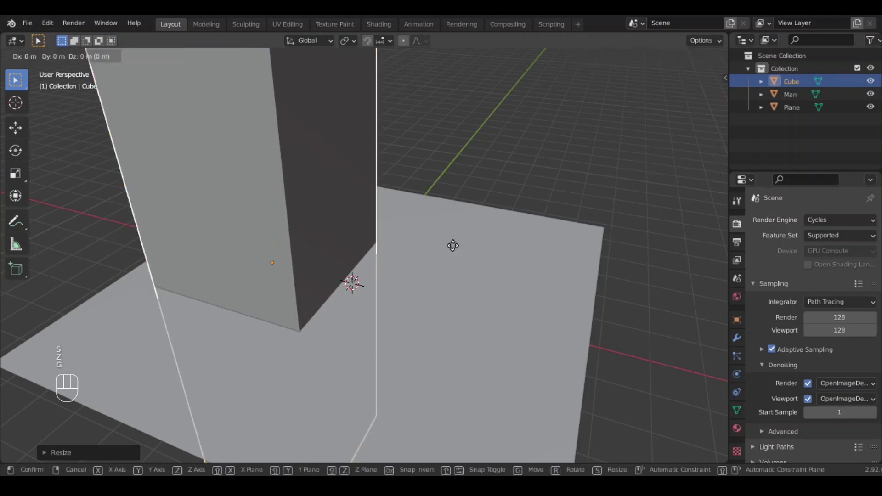
pyautogui.press('y')
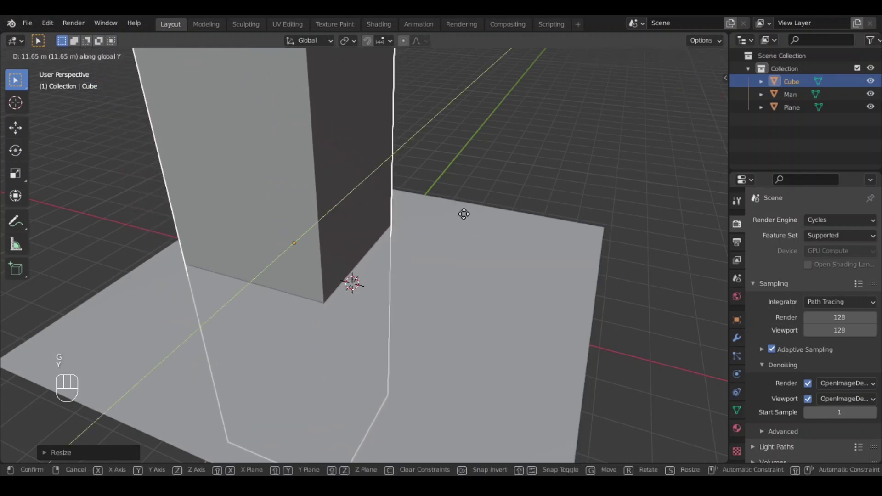
pyautogui.click(471, 205)
pyautogui.scroll(7, 385, 271)
pyautogui.moveTo(283, 264); pyautogui.dragTo(376, 250, button='middle')
pyautogui.press('g')
pyautogui.press('y')
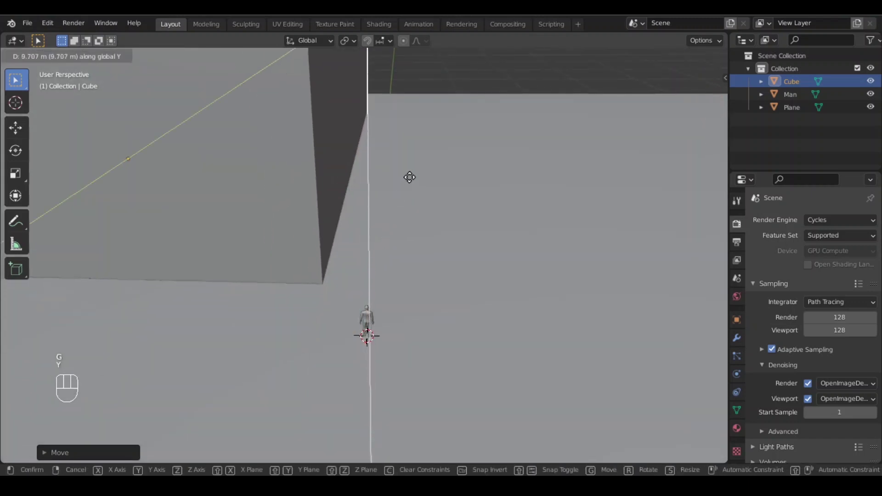
pyautogui.click(405, 186)
# Duplicate the tall block along X to the other side, leaving a narrow gap between the two.
pyautogui.hotkey('shift', 'd')
pyautogui.press('x')
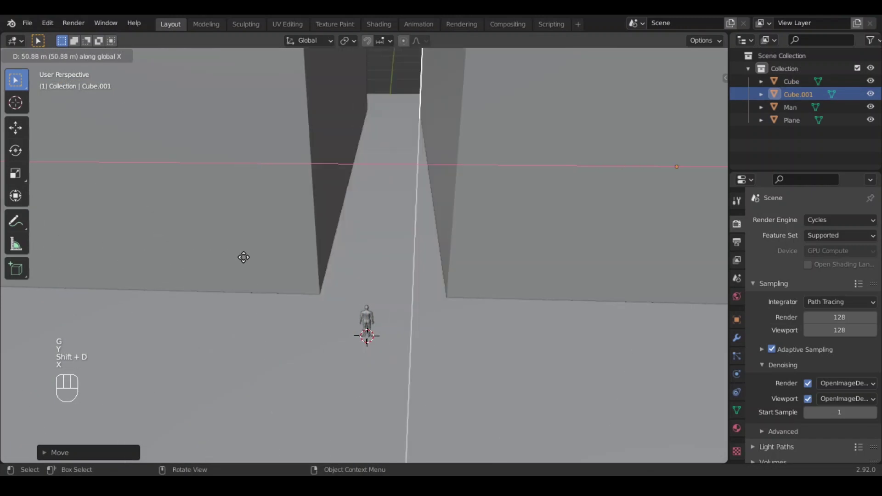
pyautogui.click(197, 263)
# In front view, select both blocks and shift them along X to centre the gap on the man.
pyautogui.press('KP_1')
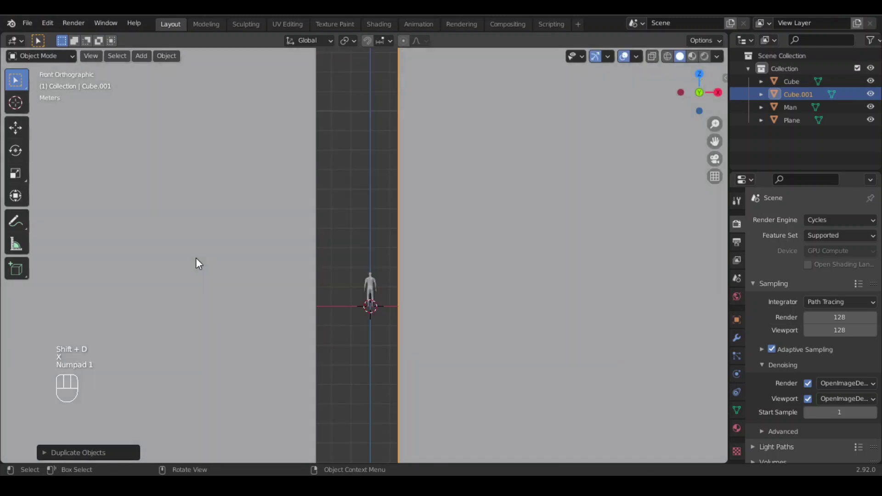
pyautogui.scroll(4, 226, 199)
pyautogui.keyDown('shift'); pyautogui.click(269, 224); pyautogui.keyUp('shift')
pyautogui.press('g')
pyautogui.press('x')
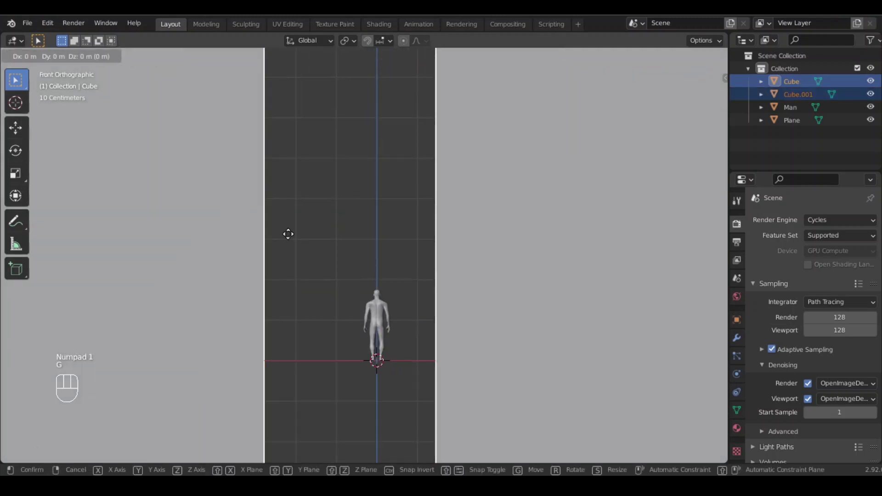
pyautogui.press('shift')
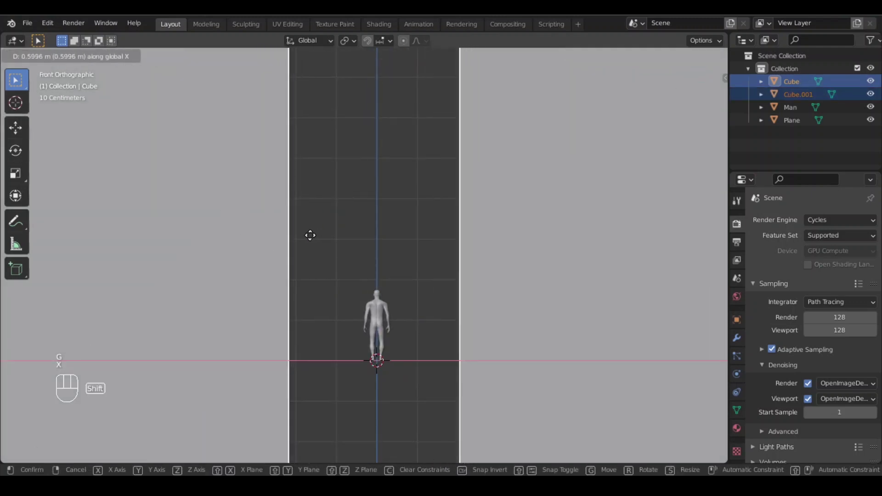
pyautogui.click(331, 234)
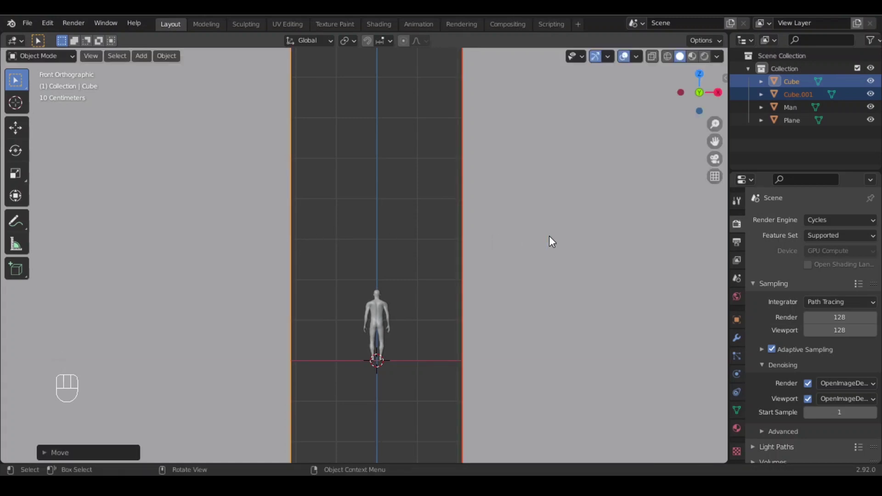
# Scale both blocks along X by about 0.79 to narrow the gap between them.
pyautogui.press('s')
pyautogui.press('x')
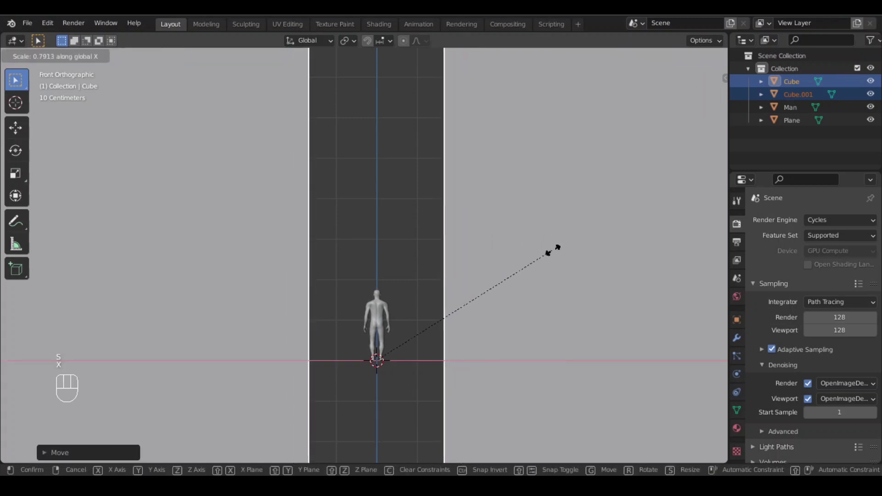
pyautogui.click(561, 247)
# Move the man about 2 m along negative Y, away from the gap.
pyautogui.scroll(-4, 257, 215)
pyautogui.moveTo(258, 214); pyautogui.dragTo(332, 314, button='middle')
pyautogui.scroll(-5, 266, 234)
pyautogui.click(315, 317)
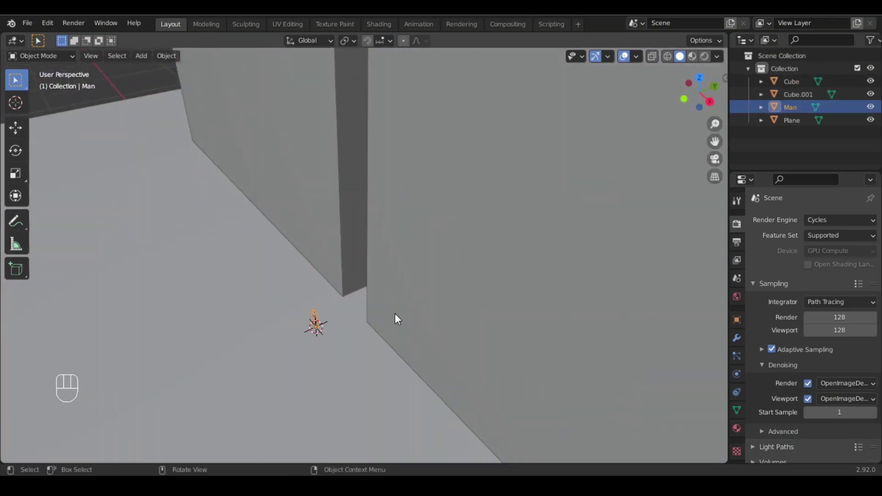
pyautogui.press('g')
pyautogui.press('x')
pyautogui.press('y')
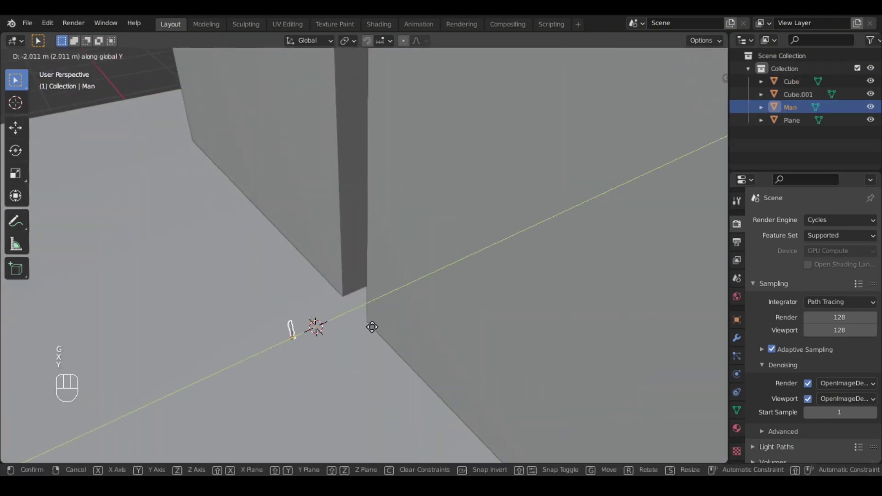
pyautogui.click(367, 332)
# Deselect the man, add an area light at the world origin, and raise it along Z high above the man.
pyautogui.moveTo(360, 282); pyautogui.dragTo(321, 276, button='middle')
pyautogui.scroll(-7, 398, 255)
pyautogui.click(579, 194)
pyautogui.scroll(5, 357, 242)
pyautogui.hotkey('shift', 'a')
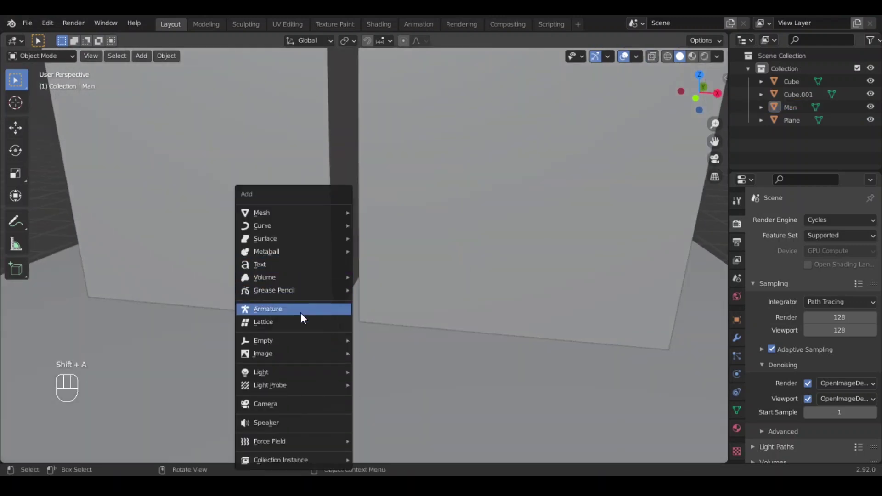
pyautogui.moveTo(284, 373)
pyautogui.click(373, 411)
pyautogui.moveTo(374, 411); pyautogui.dragTo(304, 285, button='middle')
pyautogui.press('g')
pyautogui.press('z')
pyautogui.click(311, 191)
# Widen the area light along X to more than the gap's width and adjust its overall scale.
pyautogui.press('s')
pyautogui.press('x')
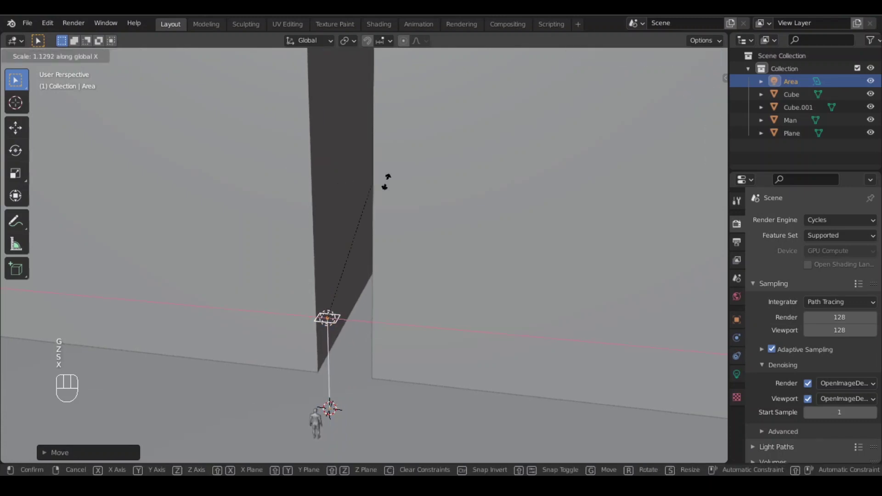
pyautogui.click(134, 427)
pyautogui.press('s')
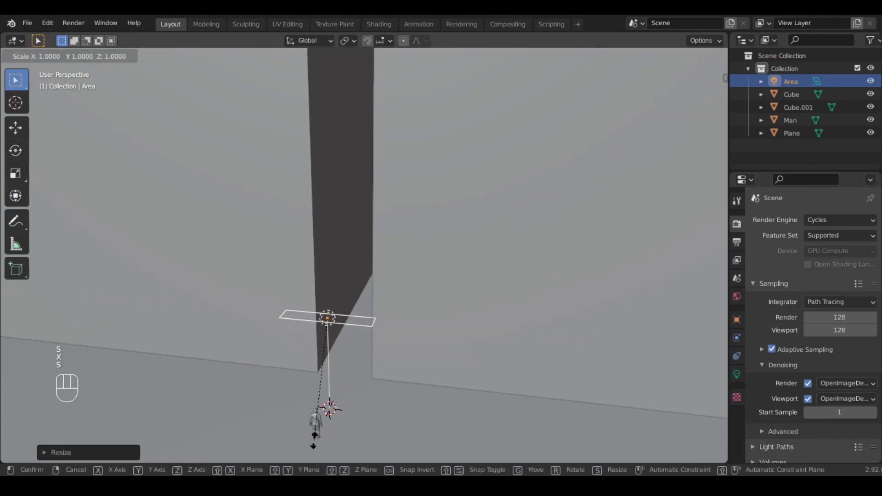
pyautogui.click(331, 417)
# Rotate the area light -90 degrees about the X axis.
pyautogui.press('r')
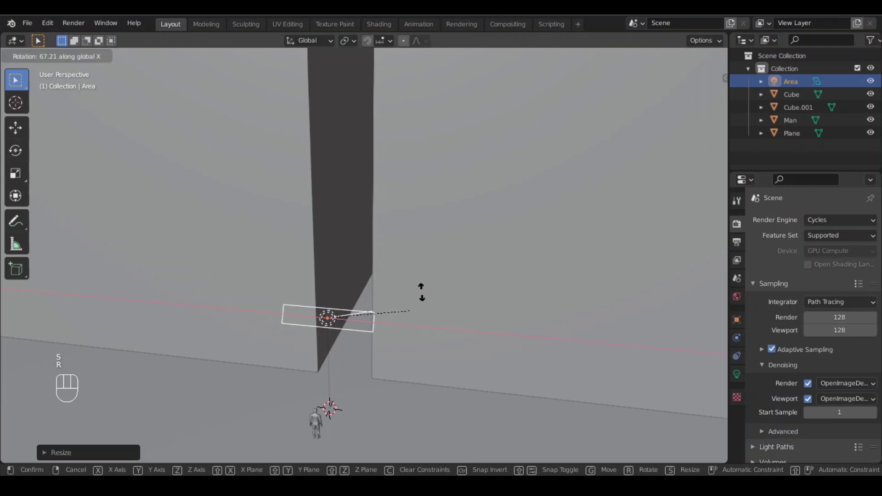
pyautogui.press('x')
pyautogui.press('KP_9')
pyautogui.press('KP_0')
pyautogui.press('KP_Subtract')
pyautogui.press('Return')
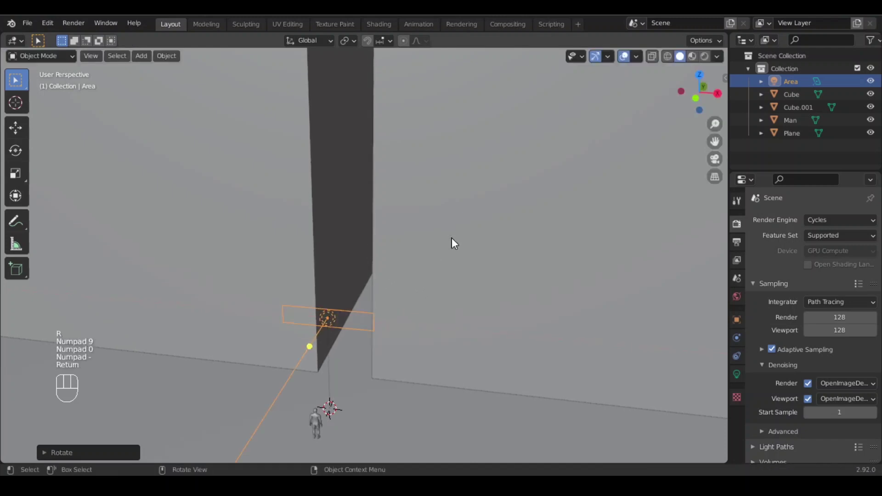
# Stretch the area light along Z into a tall panel and move it back along Y behind the gap.
pyautogui.press('s')
pyautogui.press('z')
pyautogui.click(67, 305)
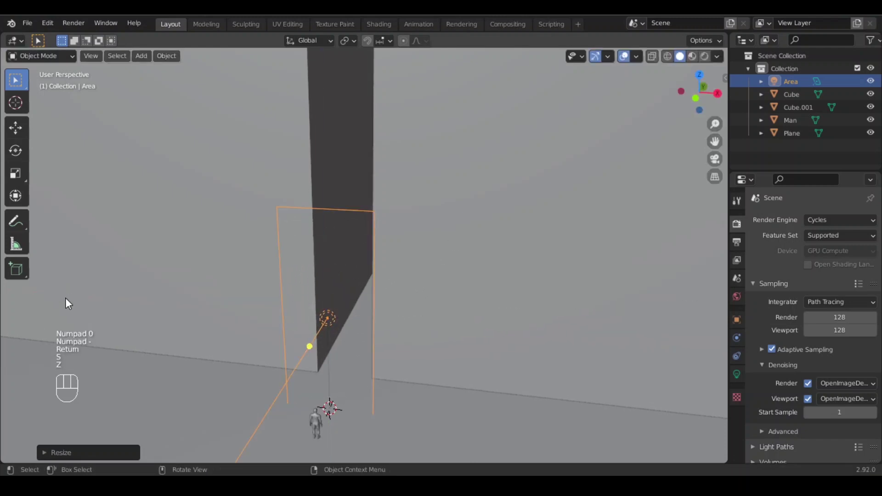
pyautogui.press('g')
pyautogui.press('y')
pyautogui.click(113, 244)
pyautogui.moveTo(113, 244); pyautogui.dragTo(383, 212, button='middle')
pyautogui.press('s')
pyautogui.press('z')
pyautogui.click(530, 171)
# Add a point light and move it about 5 m along Y towards the gap and about 2.2 m up.
pyautogui.moveTo(531, 172); pyautogui.dragTo(256, 274, button='middle')
pyautogui.hotkey('shift', 'a')
pyautogui.moveTo(256, 271)
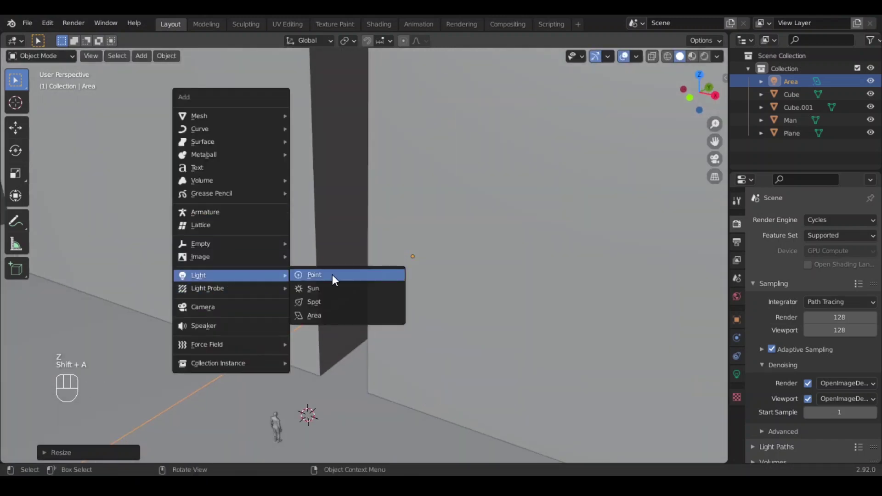
pyautogui.click(348, 272)
pyautogui.moveTo(348, 272); pyautogui.dragTo(312, 348, button='middle')
pyautogui.press('g')
pyautogui.press('y')
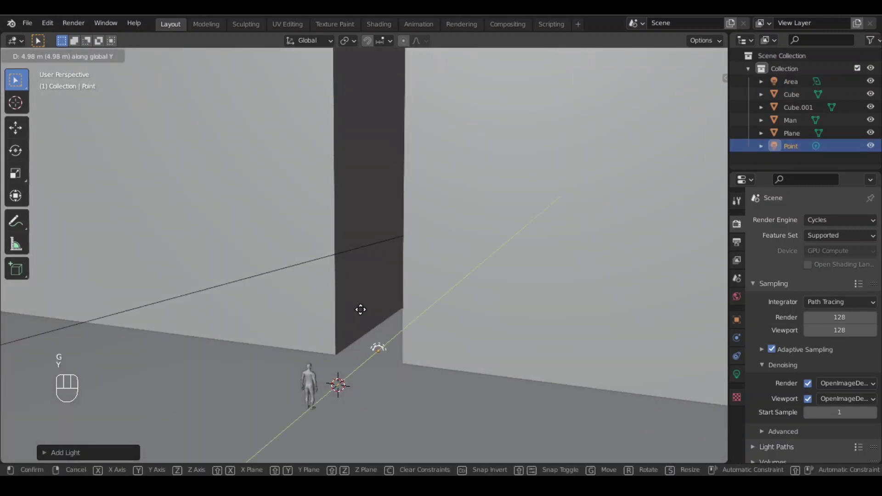
pyautogui.press('g')
pyautogui.press('z')
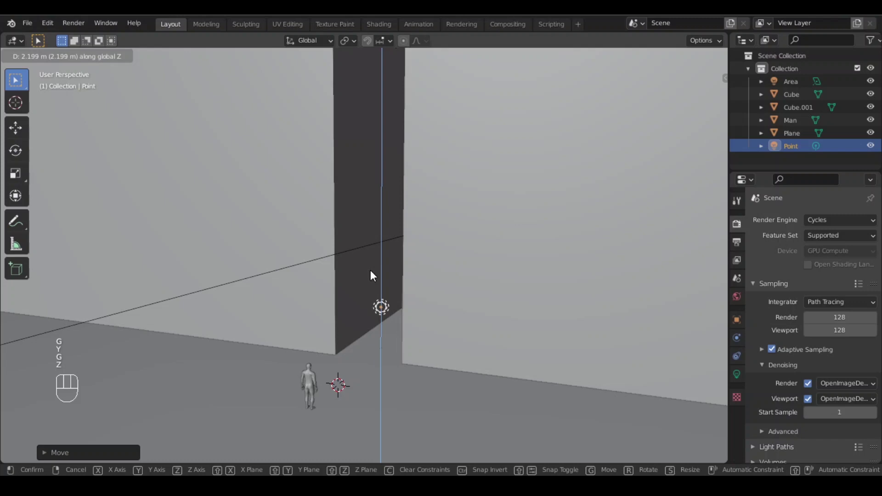
pyautogui.click(370, 276)
# Set the point light's power to 2500 W.
pyautogui.click(736, 374)
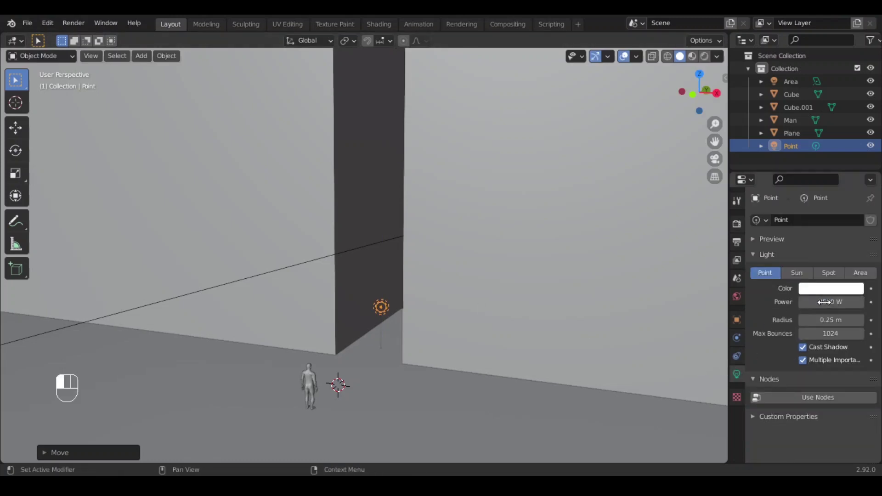
pyautogui.scroll(-1, 411, 300)
pyautogui.keyDown('shift'); pyautogui.moveTo(411, 301); pyautogui.dragTo(396, 318, button='middle'); pyautogui.keyUp('shift')
pyautogui.moveTo(396, 318); pyautogui.dragTo(419, 310, button='middle')
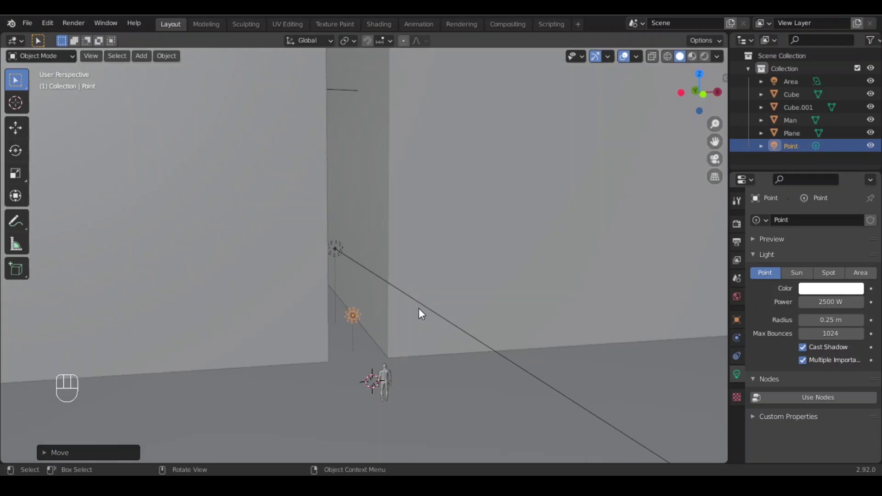
# Select the area light behind the gap and set its power to 10000 W.
pyautogui.click(338, 244)
pyautogui.moveTo(415, 268); pyautogui.dragTo(418, 332, button='middle')
pyautogui.click(837, 302)
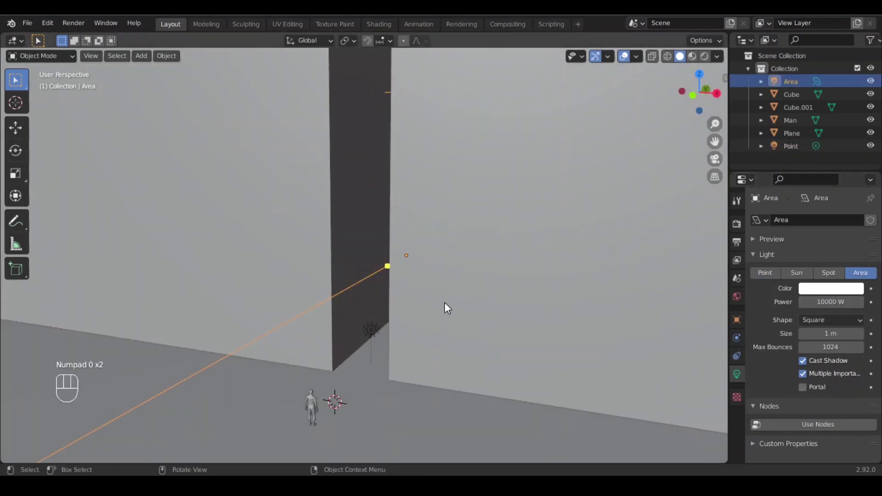
pyautogui.scroll(-2, 252, 335)
pyautogui.scroll(4, 333, 346)
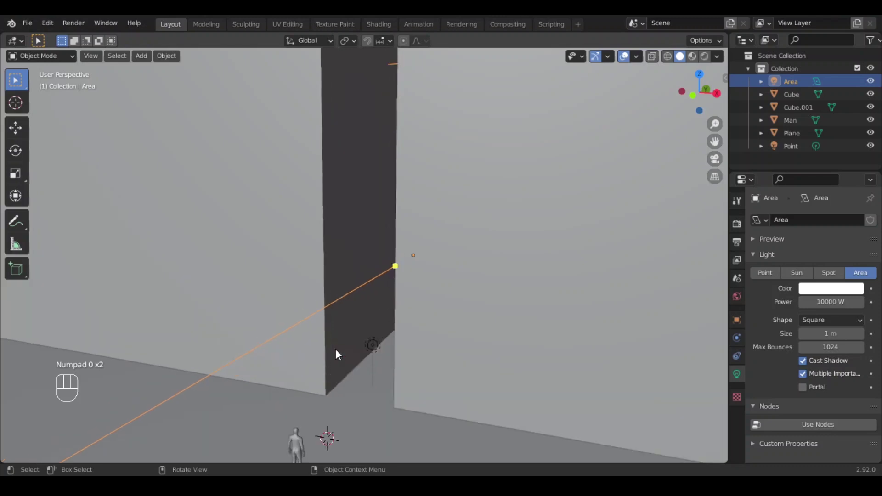
# Give the man a new material and darken its base color to black.
pyautogui.click(294, 435)
pyautogui.click(737, 428)
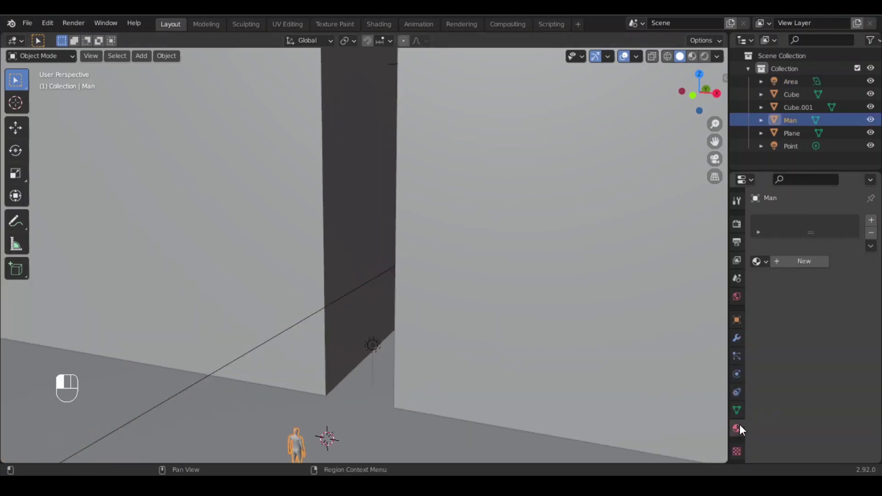
pyautogui.click(801, 262)
pyautogui.click(827, 365)
pyautogui.moveTo(842, 202); pyautogui.dragTo(843, 276)
# Create a GameIsocam isometric camera for the scene with the PR Isocam add-on.
pyautogui.click(170, 318)
pyautogui.press('KP_0')
pyautogui.scroll(-3, 229, 275)
pyautogui.scroll(2, 460, 279)
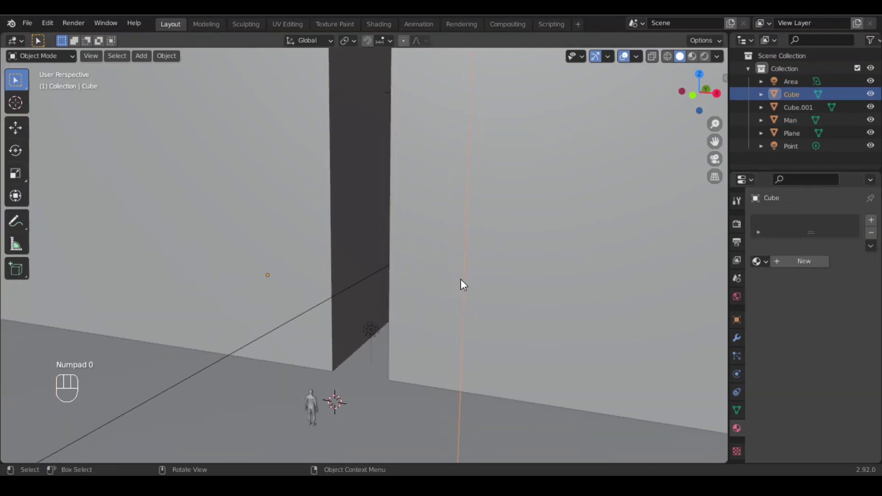
pyautogui.press('n')
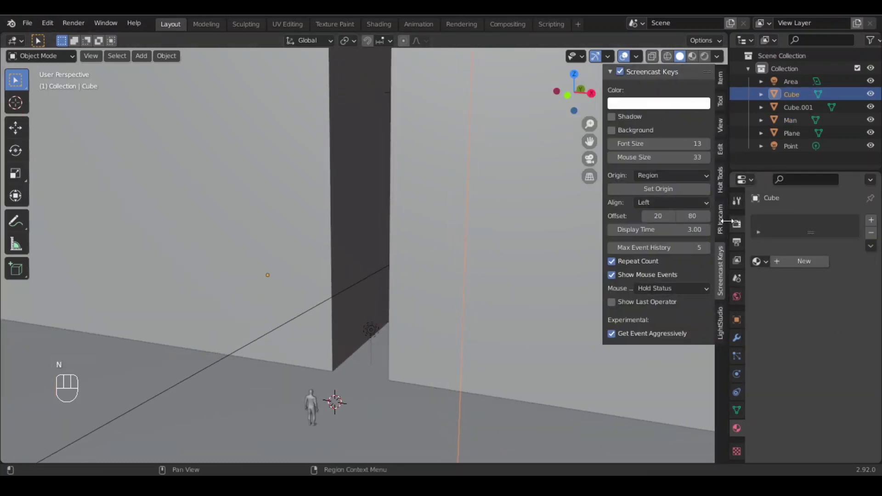
pyautogui.click(720, 220)
pyautogui.click(662, 100)
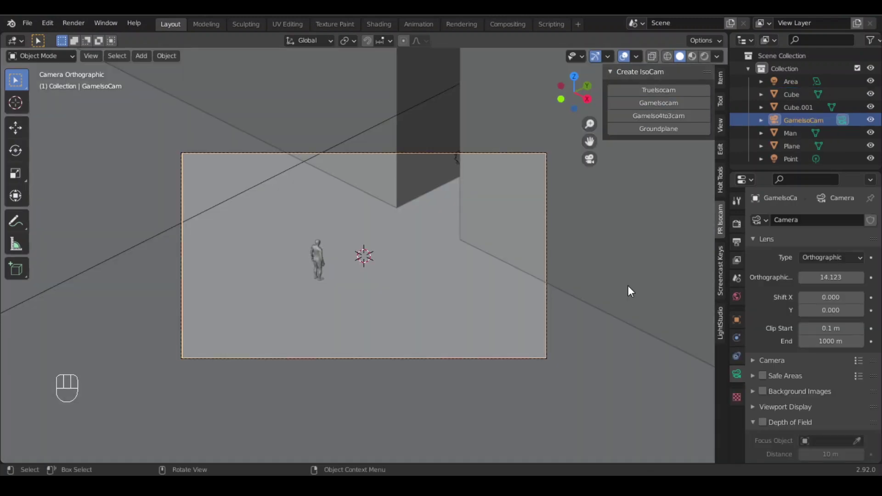
# Set the isometric camera's orthographic scale to 50 and fit the camera frame in the viewport.
pyautogui.moveTo(836, 280); pyautogui.dragTo(834, 277)
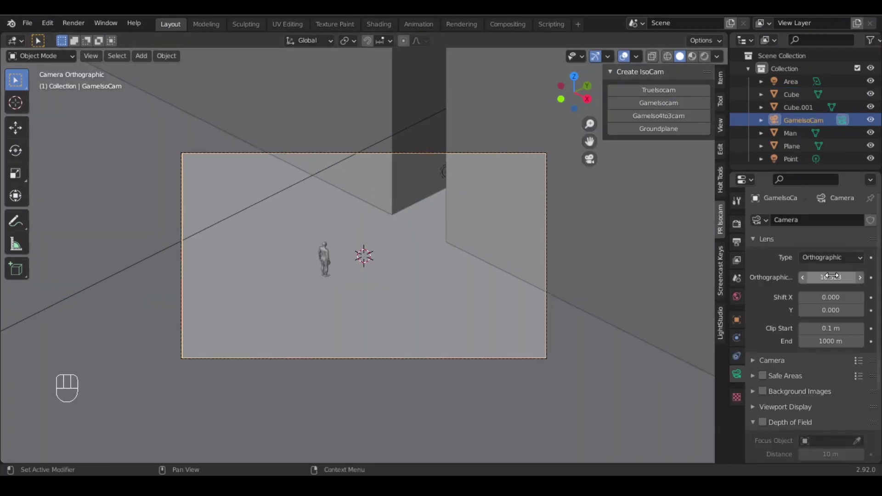
pyautogui.click(833, 276)
pyautogui.write('50')
pyautogui.press('Return')
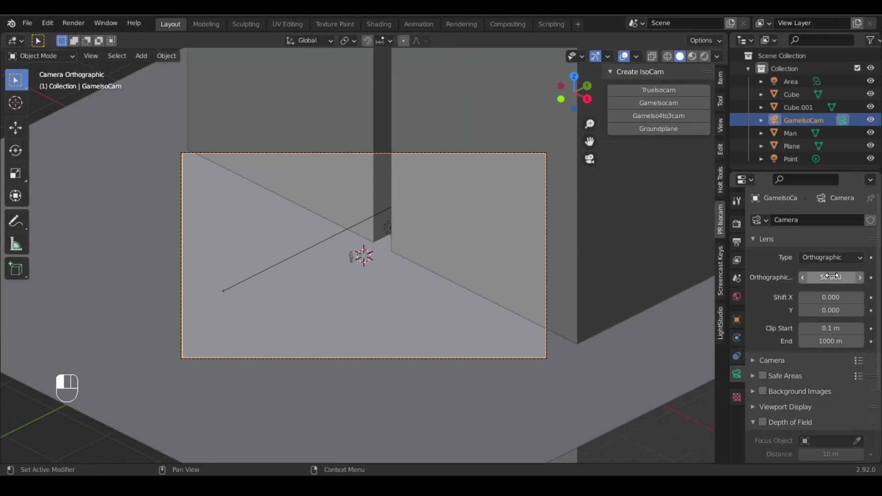
pyautogui.press('n')
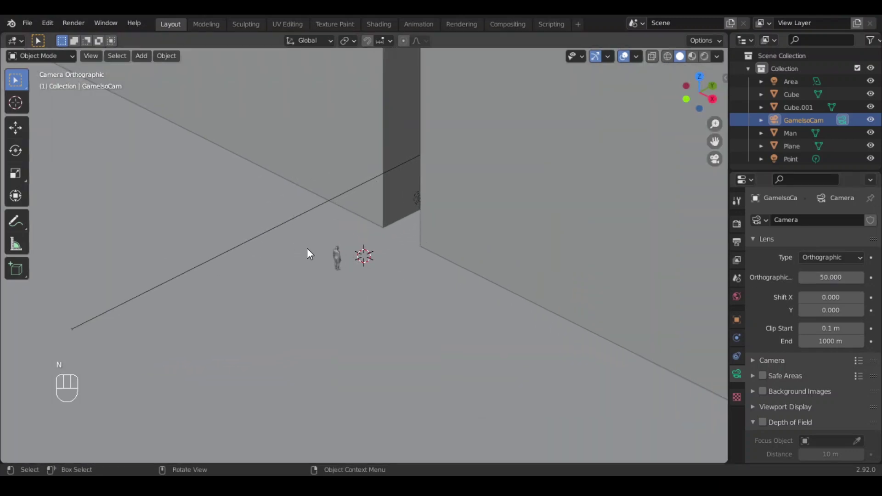
pyautogui.press('Home')
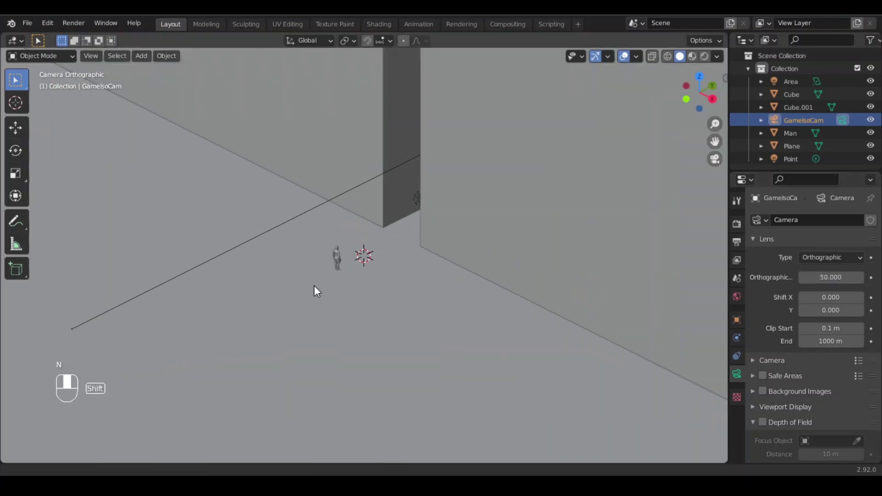
# Set the output resolution to 1280 by 545 px.
pyautogui.click(737, 242)
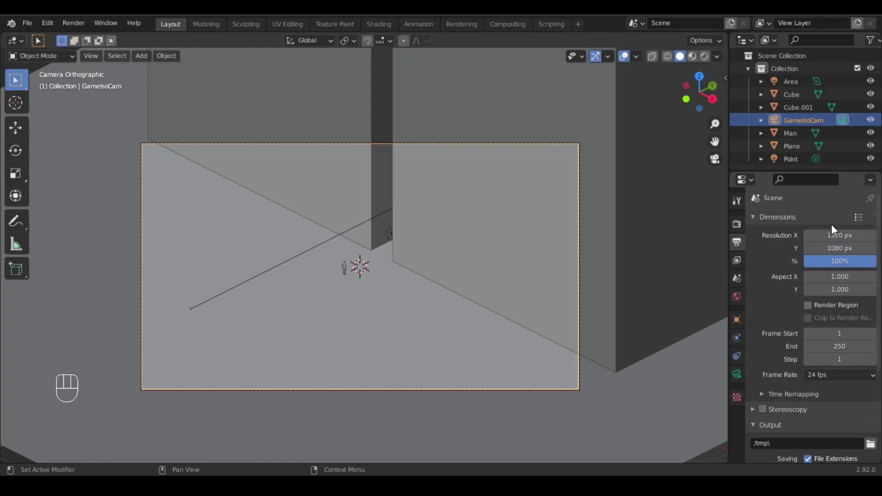
pyautogui.click(825, 235)
pyautogui.write('1280')
pyautogui.press('Tab')
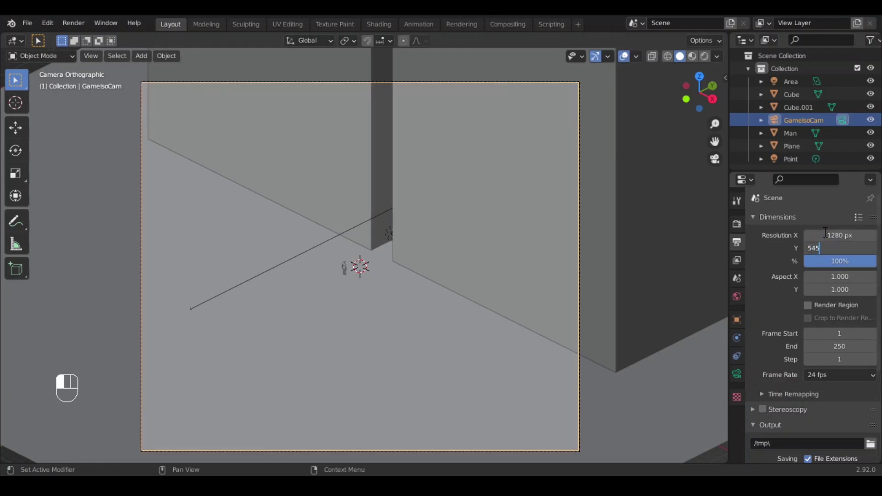
pyautogui.press('Return')
pyautogui.scroll(1, 333, 235)
pyautogui.keyDown('shift'); pyautogui.moveTo(333, 234); pyautogui.dragTo(314, 246, button='middle'); pyautogui.keyUp('shift')
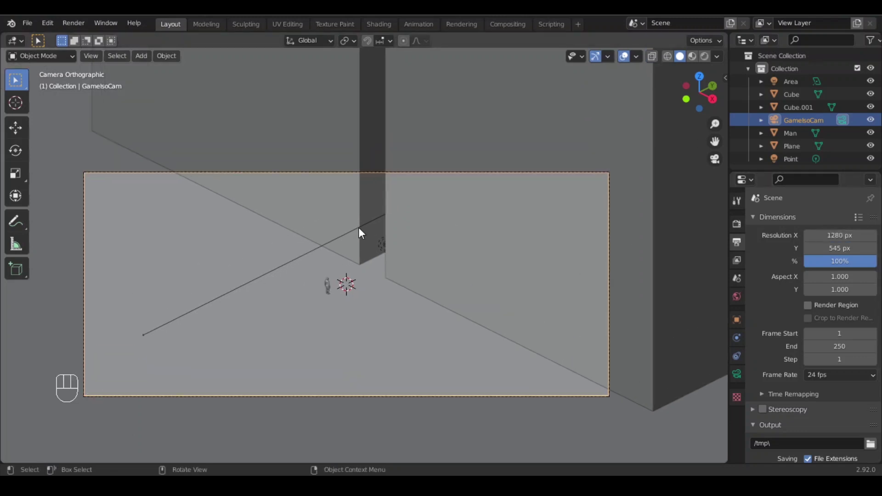
# Raise the camera slightly along Z and shift it along X to reframe the man and the gap.
pyautogui.press('g')
pyautogui.press('z')
pyautogui.click(383, 232)
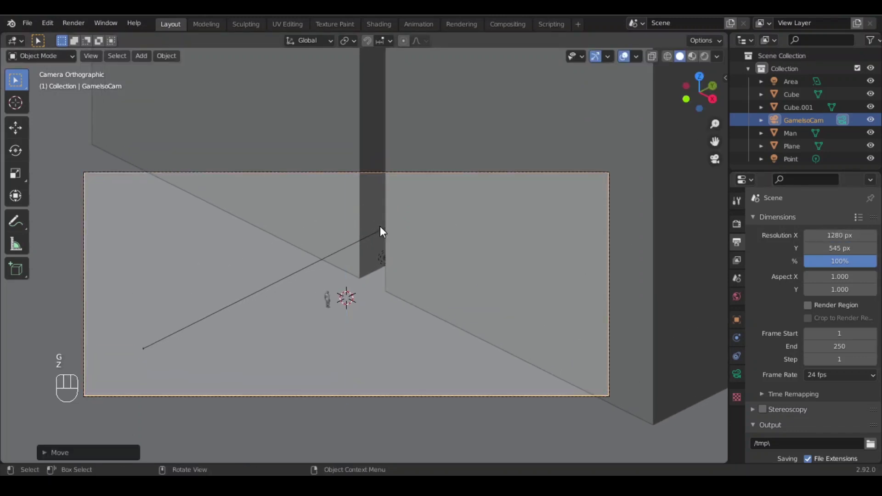
pyautogui.keyDown('ctrl'); pyautogui.moveTo(384, 232); pyautogui.dragTo(324, 273, button='middle'); pyautogui.keyUp('ctrl')
pyautogui.press('g')
pyautogui.press('x')
pyautogui.click(387, 271)
pyautogui.keyDown('shift'); pyautogui.moveTo(324, 273); pyautogui.dragTo(348, 271, button='middle'); pyautogui.keyUp('shift')
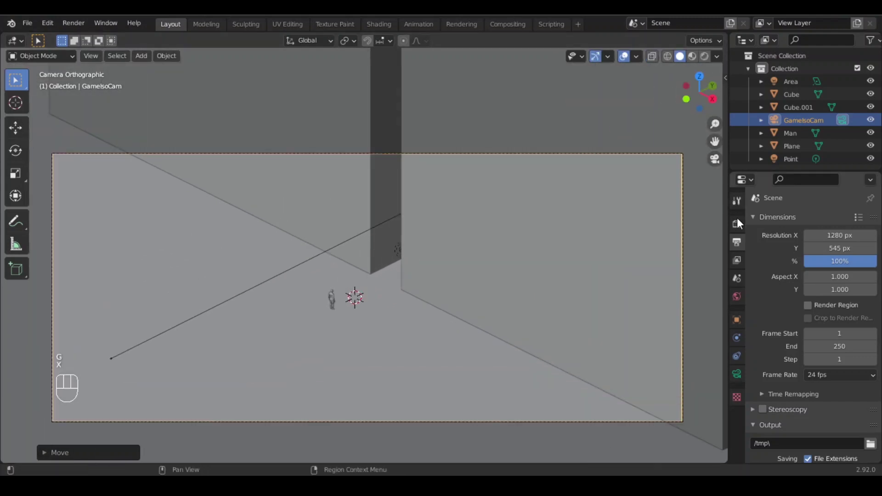
# Check the world background's strength and disable adaptive sampling in the Cycles render settings.
pyautogui.click(737, 296)
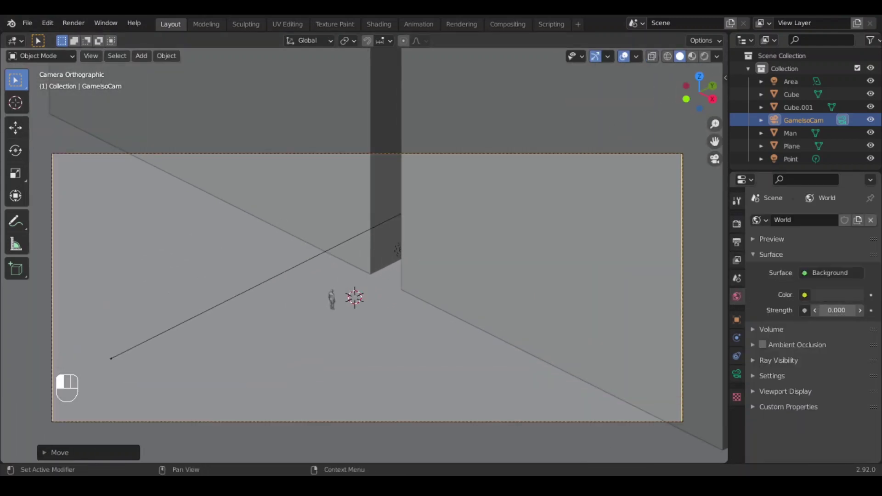
pyautogui.click(740, 227)
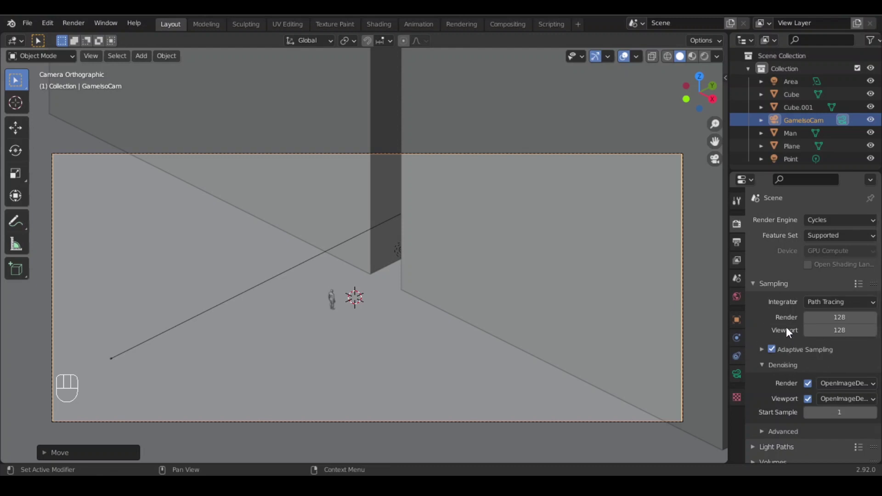
pyautogui.click(772, 349)
pyautogui.click(763, 365)
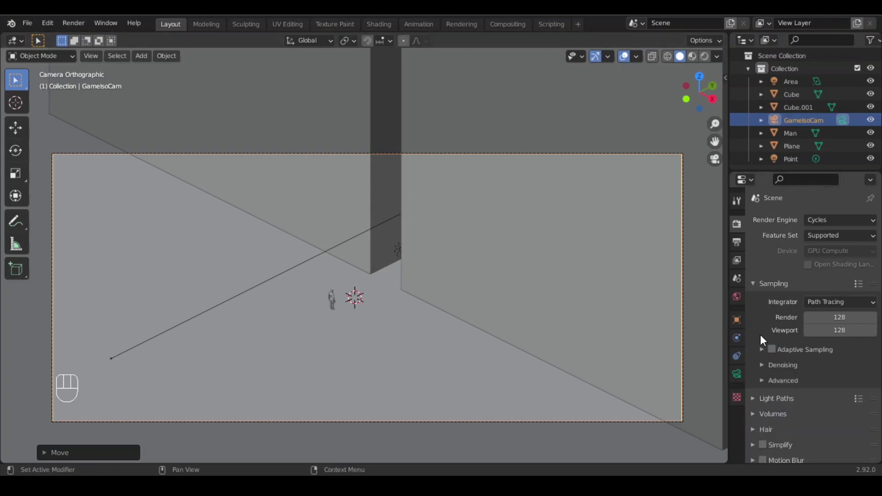
pyautogui.click(752, 285)
pyautogui.scroll(2, 388, 185)
pyautogui.scroll(-3, 388, 185)
# Preview the scene with rendered shading and set the color management look to Very High Contrast.
pyautogui.keyDown('shift'); pyautogui.moveTo(311, 181); pyautogui.dragTo(312, 180, button='middle'); pyautogui.keyUp('shift')
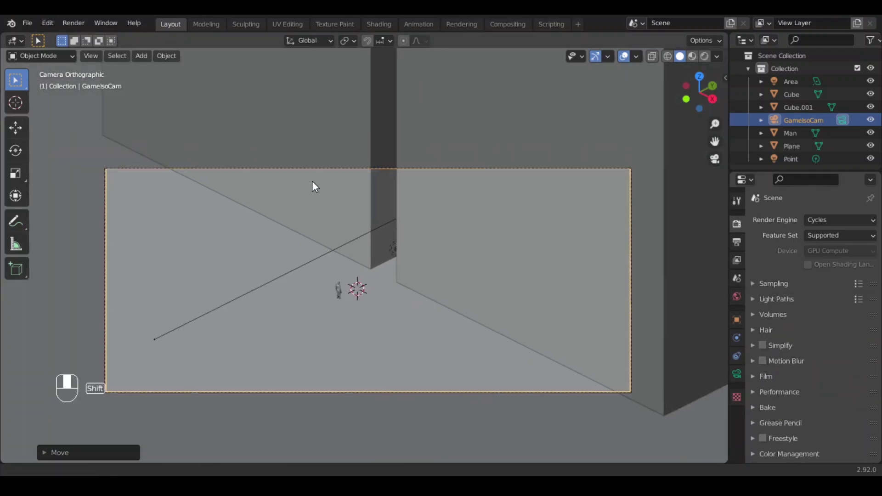
pyautogui.scroll(2, 314, 186)
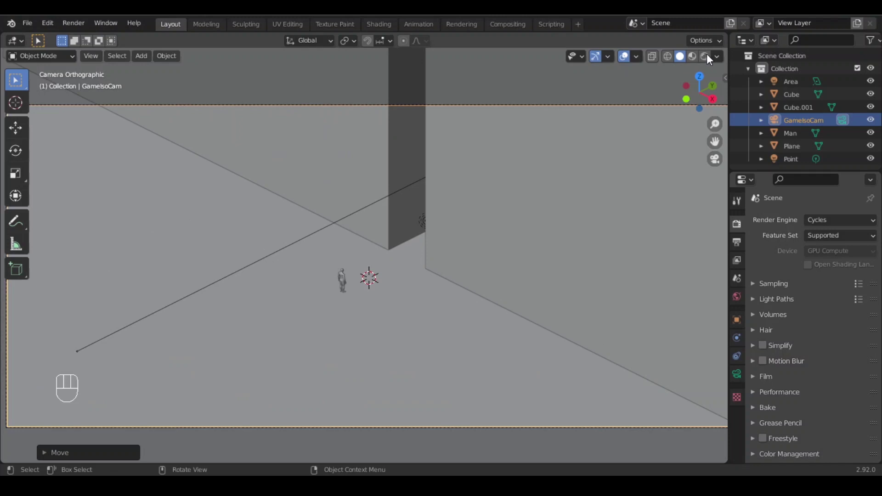
pyautogui.click(705, 56)
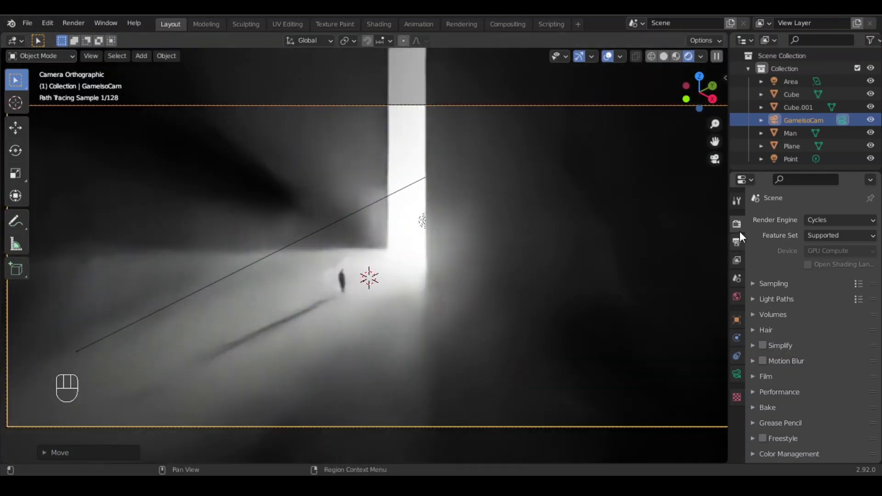
pyautogui.scroll(-5, 785, 415)
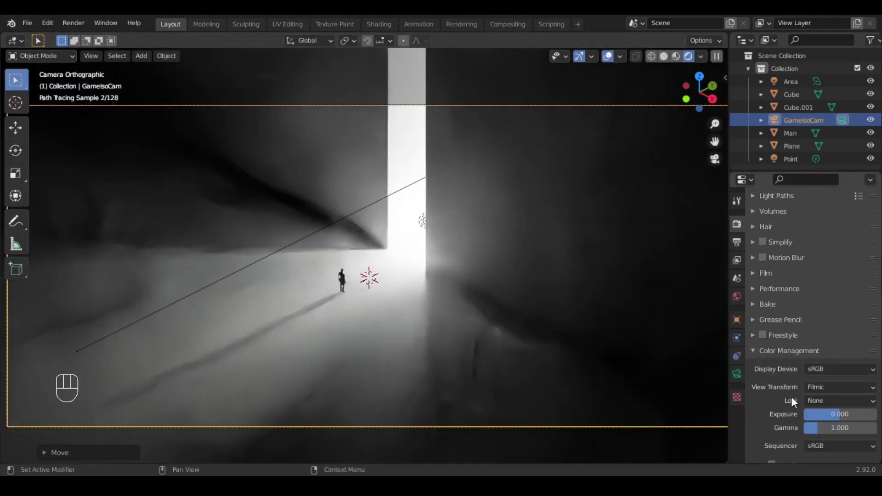
pyautogui.scroll(-1, 827, 340)
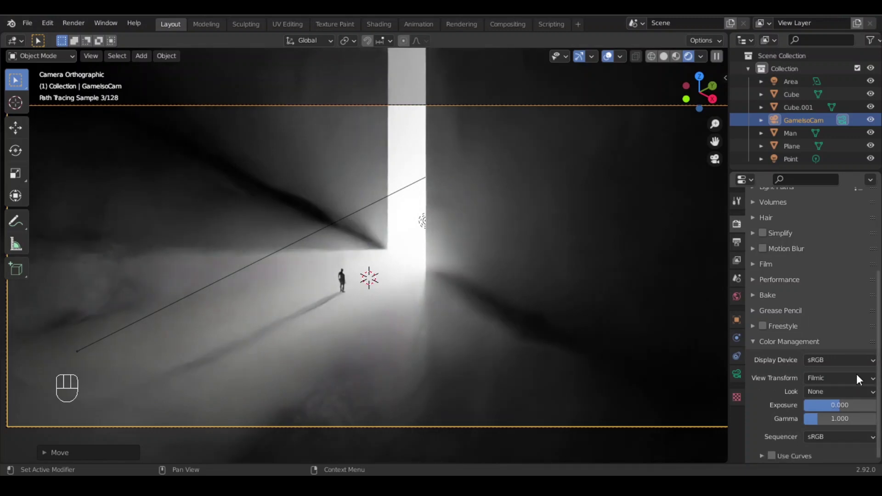
pyautogui.click(820, 391)
pyautogui.click(798, 363)
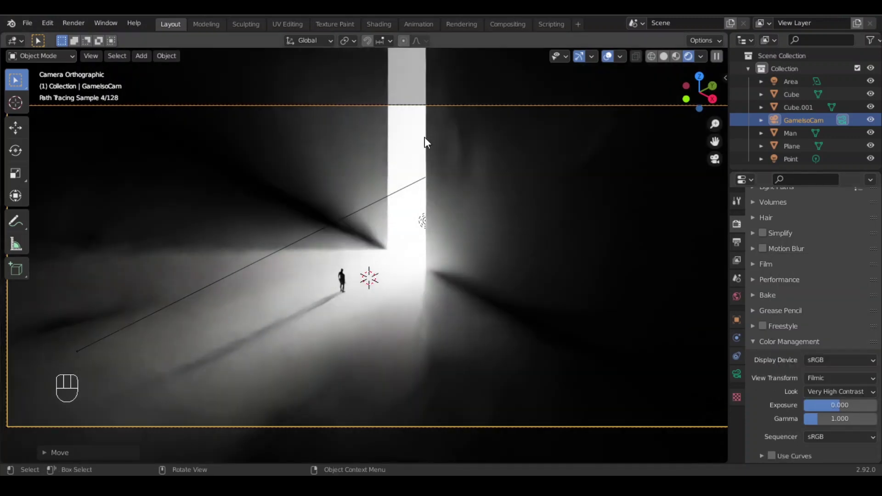
# Enable compositing nodes and spread the Render Layers and Composite nodes apart.
pyautogui.click(511, 23)
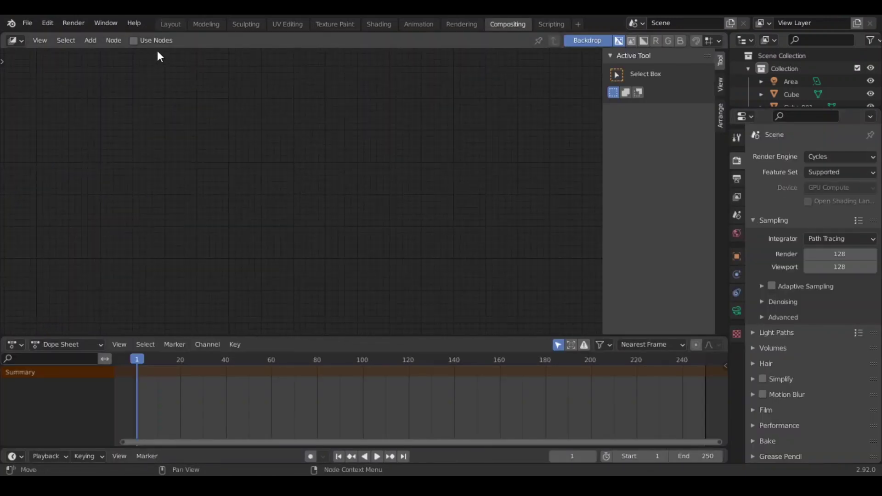
pyautogui.click(134, 40)
pyautogui.press('Home')
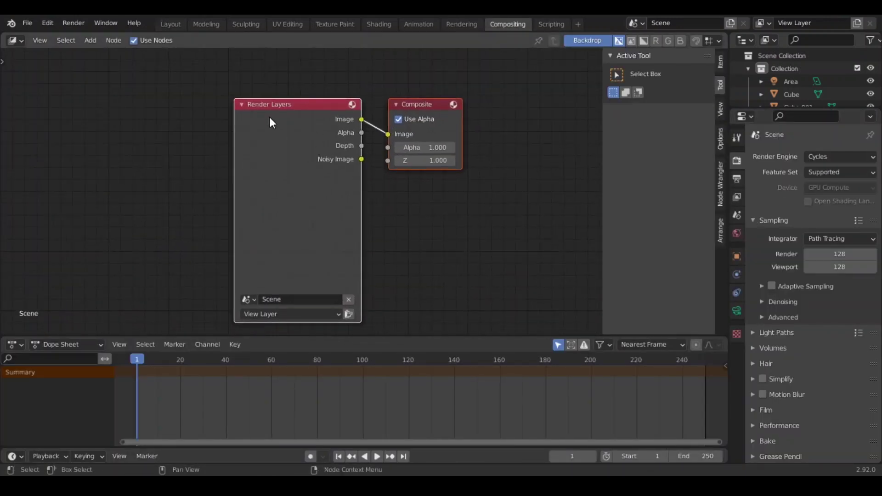
pyautogui.click(269, 116)
pyautogui.moveTo(269, 116); pyautogui.dragTo(88, 121)
pyautogui.moveTo(421, 108); pyautogui.dragTo(525, 103)
# Add a Viewer node below Composite and feed both from the Render Layers image through a shared reroute point.
pyautogui.hotkey('shift', 'a')
pyautogui.click(369, 186)
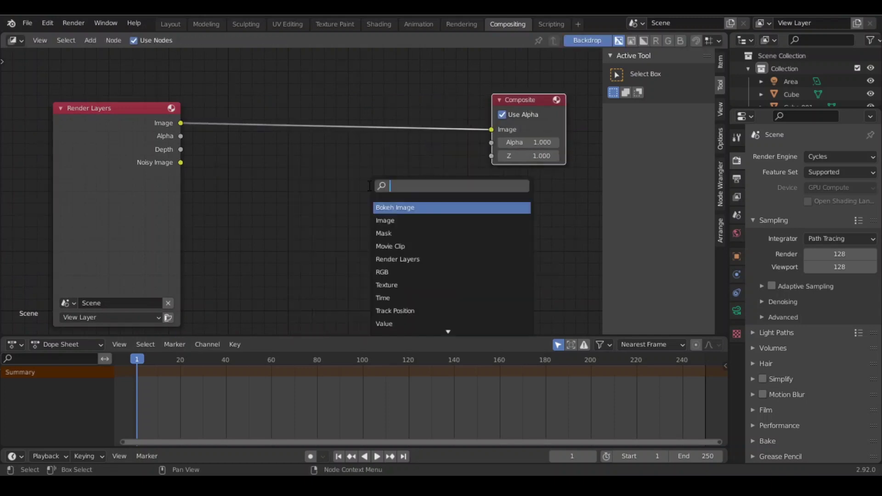
pyautogui.write('view')
pyautogui.click(413, 219)
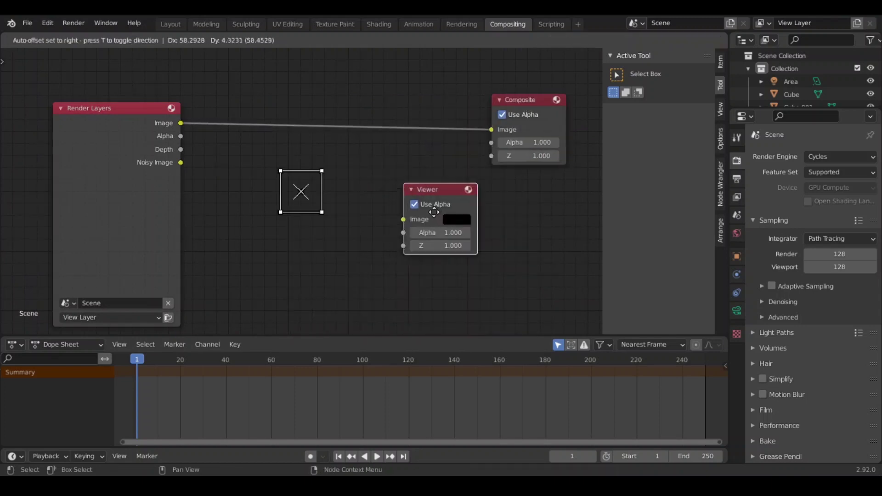
pyautogui.click(517, 200)
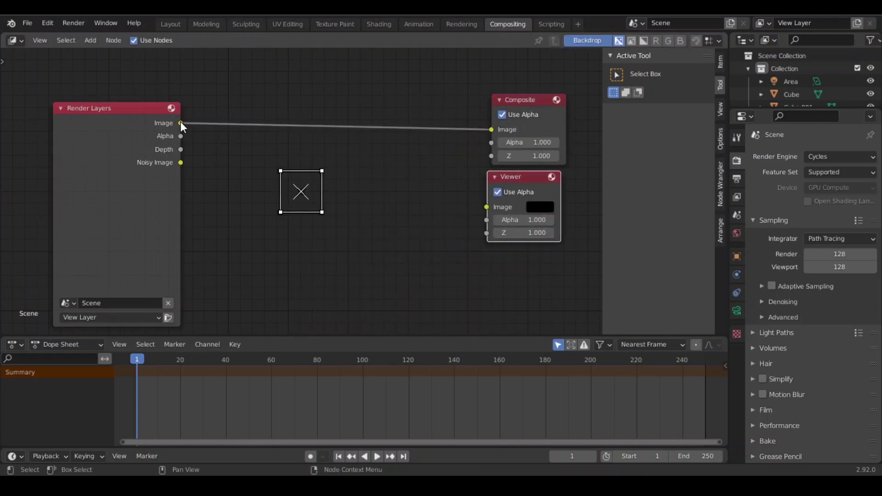
pyautogui.moveTo(181, 124); pyautogui.dragTo(486, 207)
pyautogui.keyDown('shift'); pyautogui.moveTo(450, 94); pyautogui.dragTo(449, 205, button='right'); pyautogui.keyUp('shift')
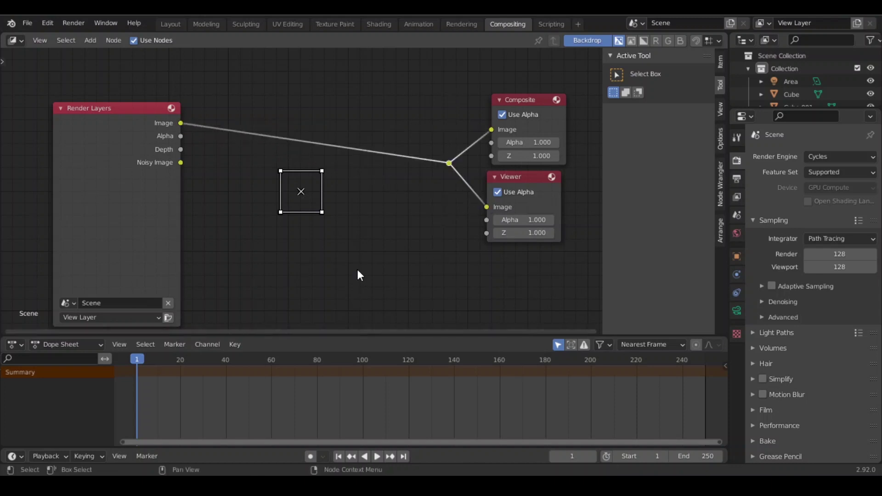
# Insert a Glare node on the link between Render Layers and the reroute point.
pyautogui.scroll(2, 315, 153)
pyautogui.click(311, 154)
pyautogui.write('glare')
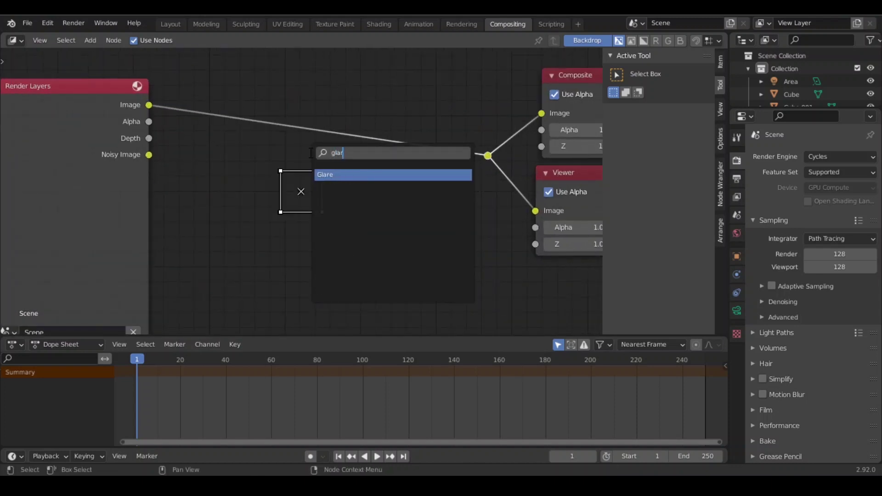
pyautogui.press('Return')
pyautogui.click(318, 119)
# Set the Glare node to Fog Glow with High quality and a size of 7.
pyautogui.scroll(5, 295, 169)
pyautogui.moveTo(292, 159); pyautogui.dragTo(274, 107, button='middle')
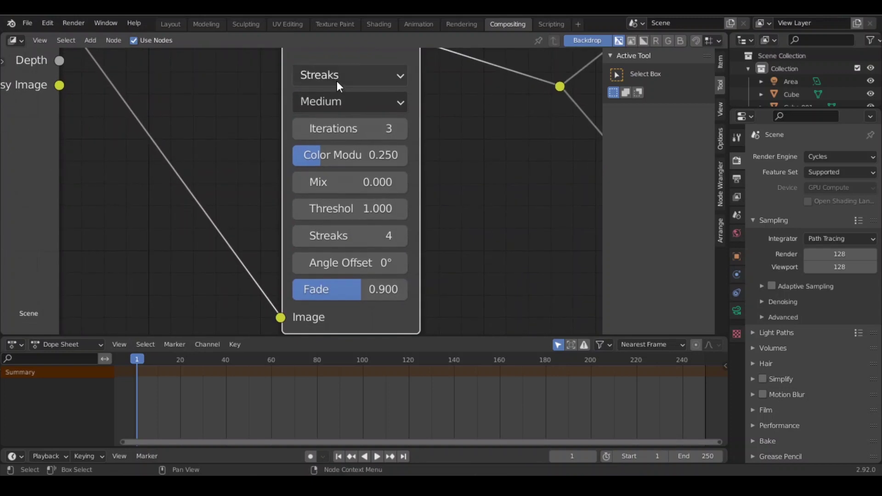
pyautogui.click(337, 83)
pyautogui.click(353, 75)
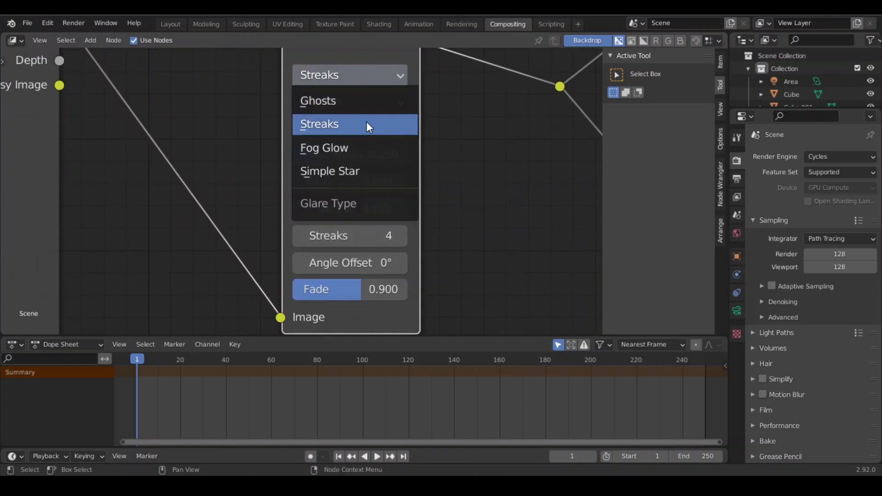
pyautogui.click(365, 147)
pyautogui.click(386, 107)
pyautogui.click(331, 127)
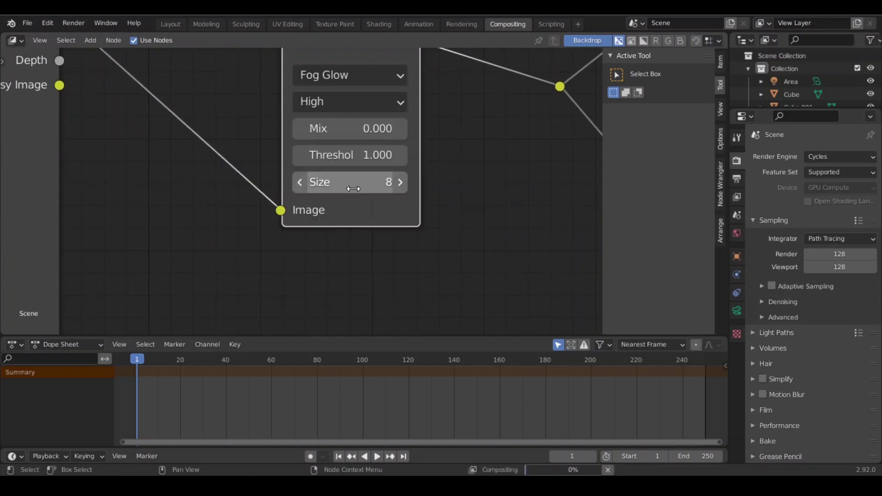
pyautogui.doubleClick(353, 189)
pyautogui.click(489, 198)
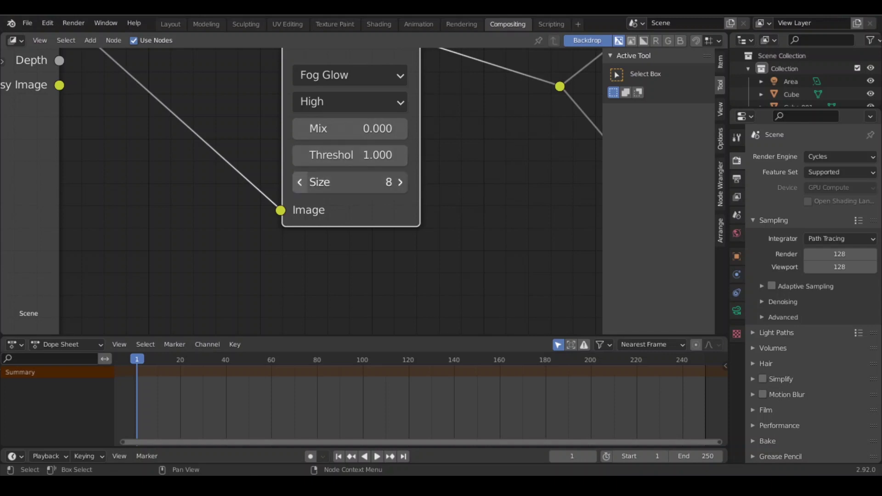
pyautogui.click(300, 183)
pyautogui.scroll(-4, 458, 189)
pyautogui.scroll(2, 428, 195)
pyautogui.scroll(1, 428, 201)
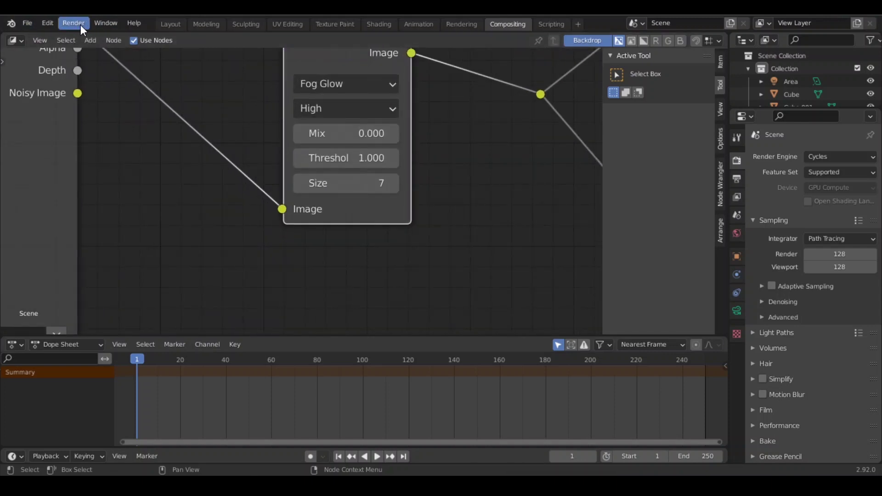
# Return to the Layout workspace and render the image from the isometric camera.
pyautogui.click(179, 23)
pyautogui.scroll(-2, 346, 162)
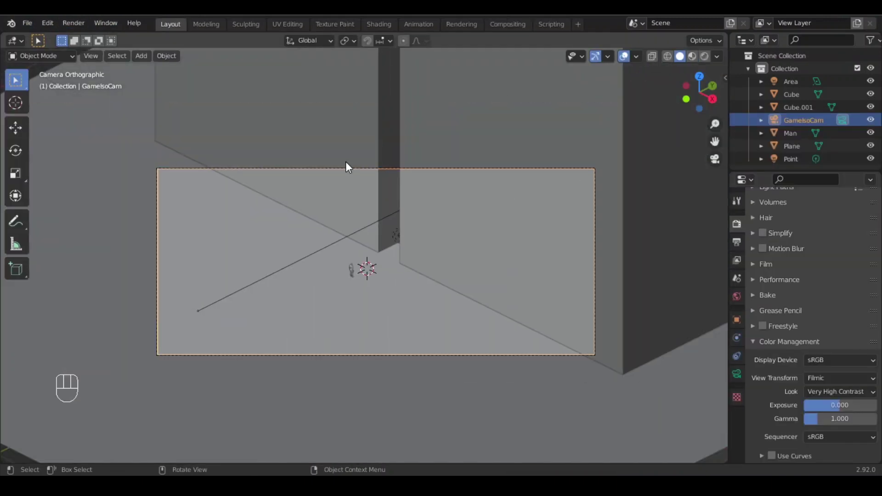
pyautogui.scroll(2, 346, 161)
pyautogui.click(76, 25)
pyautogui.click(105, 40)
pyautogui.click(106, 40)
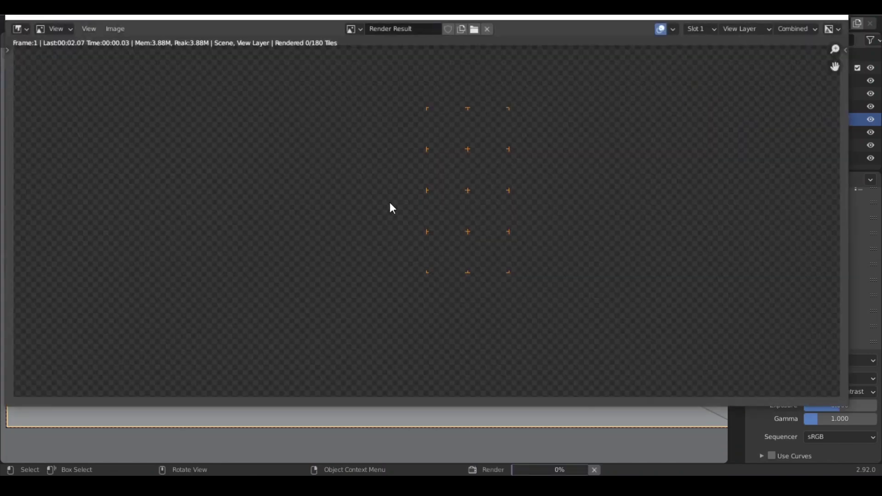